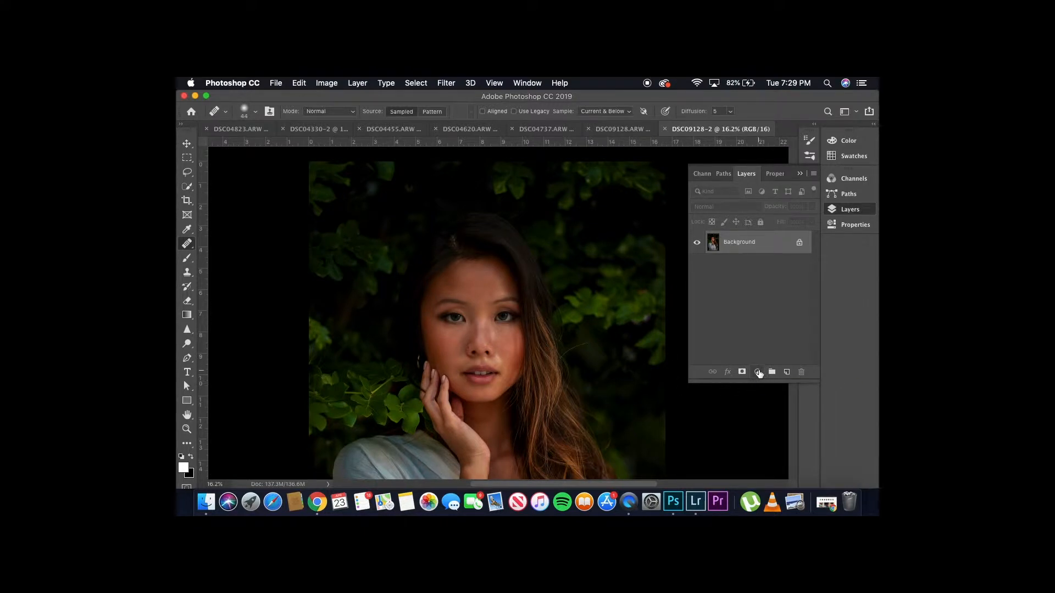
# Add a Curves adjustment layer above the background and duplicate it.
pyautogui.click(758, 373)
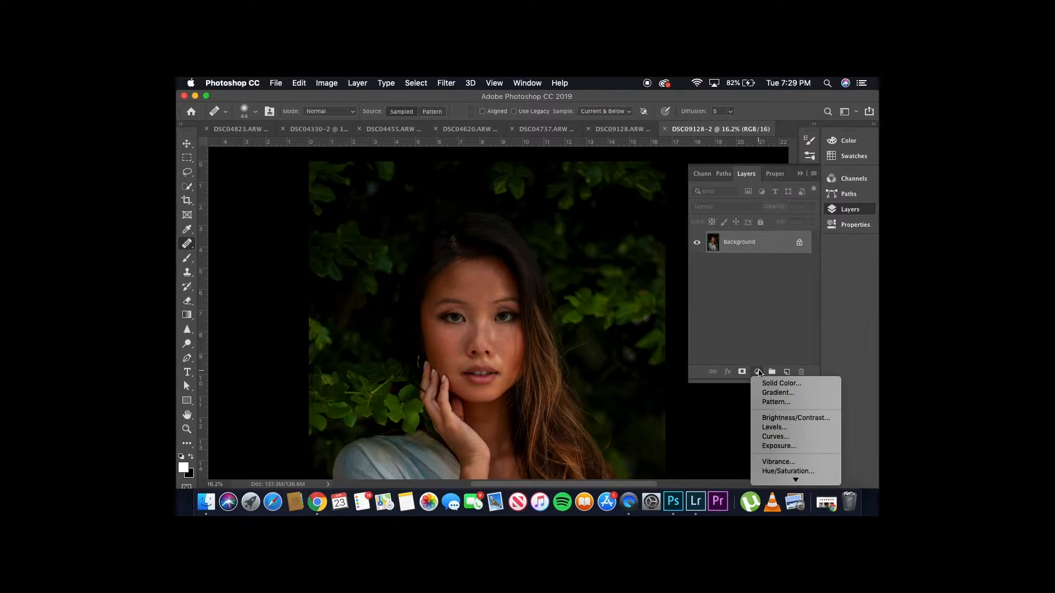
pyautogui.click(776, 437)
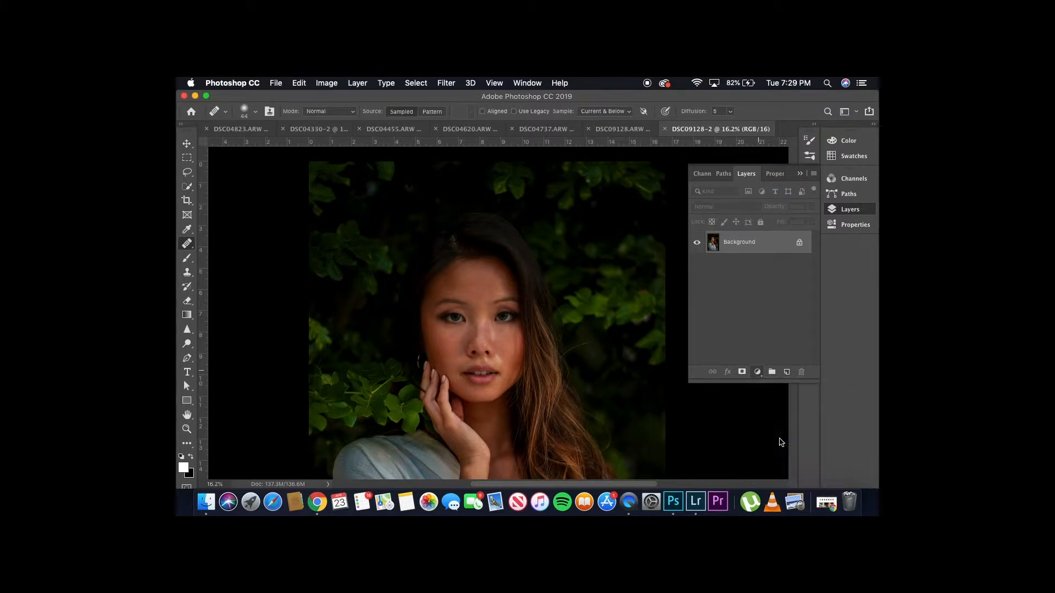
pyautogui.click(850, 210)
pyautogui.press('super+j')
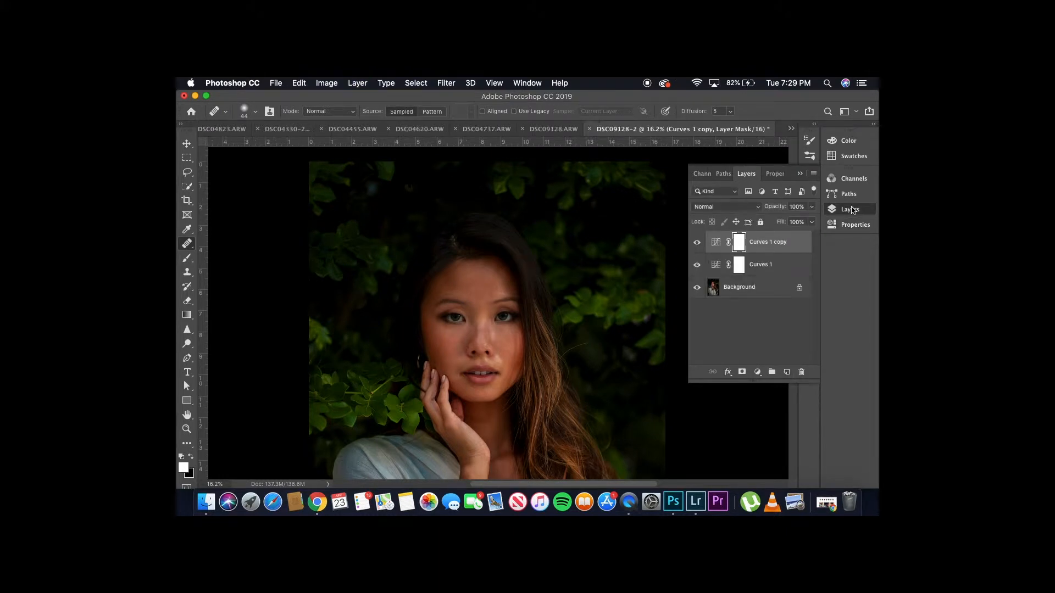
# Rename the lower Curves layer BURN and the upper copy DODGE.
pyautogui.doubleClick(758, 264)
pyautogui.write('BURN')
pyautogui.press('Return')
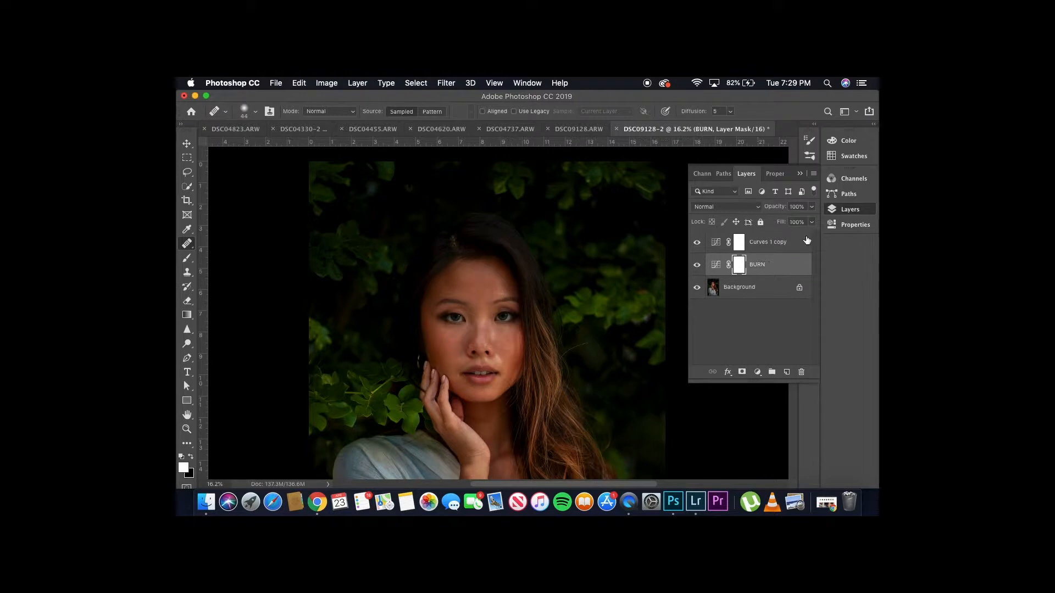
pyautogui.doubleClick(766, 242)
pyautogui.write('DODGE')
pyautogui.press('Return')
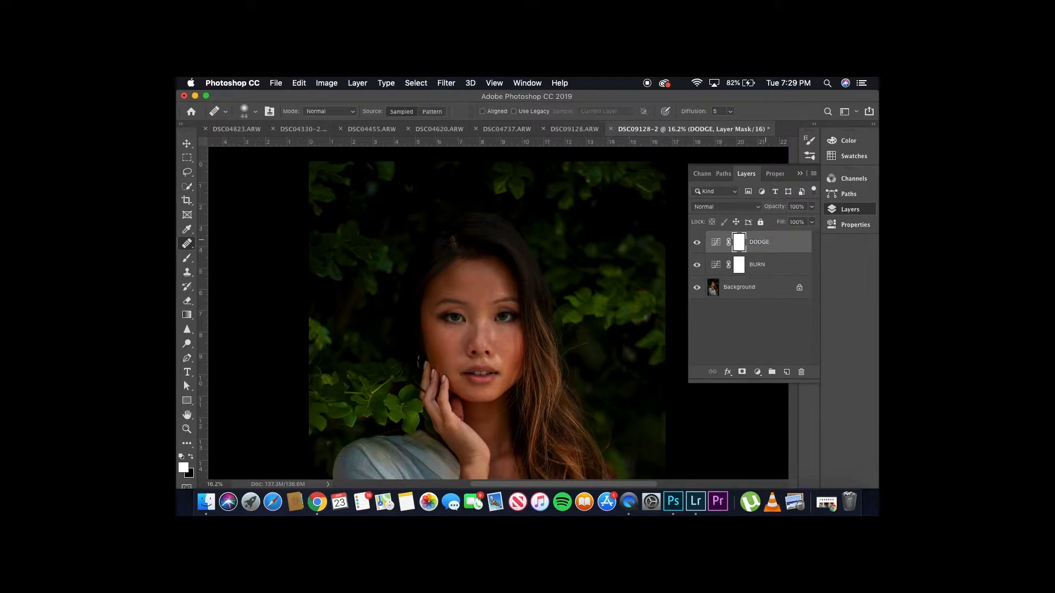
# Darken the BURN curve by lowering its midpoint to input 127, output 111, and invert the layer's mask to black.
pyautogui.doubleClick(715, 266)
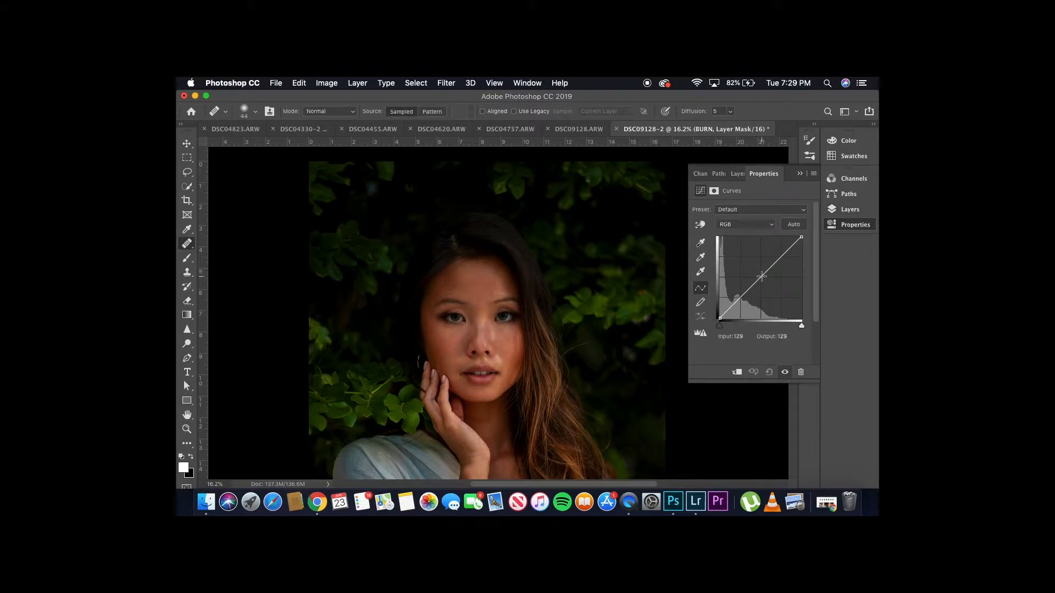
pyautogui.moveTo(762, 278); pyautogui.dragTo(760, 282)
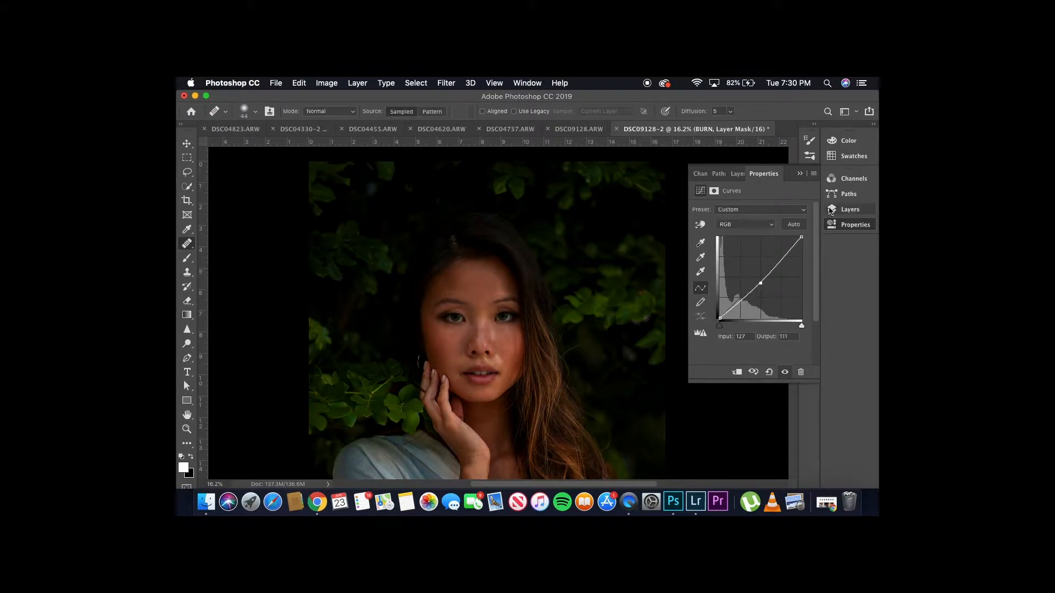
pyautogui.click(851, 209)
pyautogui.press('super+i')
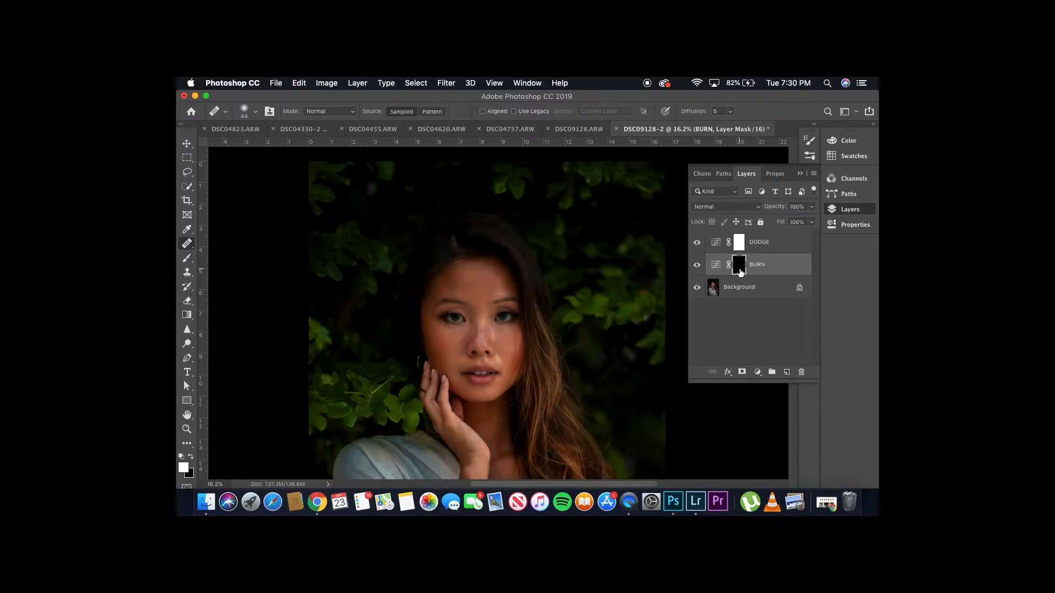
# Brighten the DODGE curve by raising its midpoint to input 128, output 152, and invert the layer's mask to black.
pyautogui.click(742, 250)
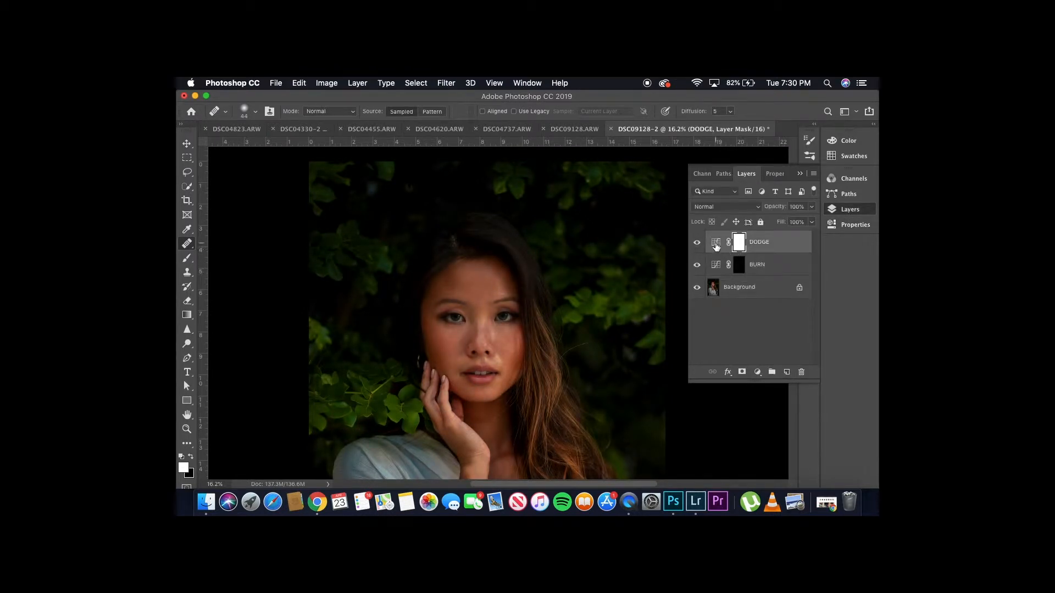
pyautogui.click(716, 243)
pyautogui.click(761, 276)
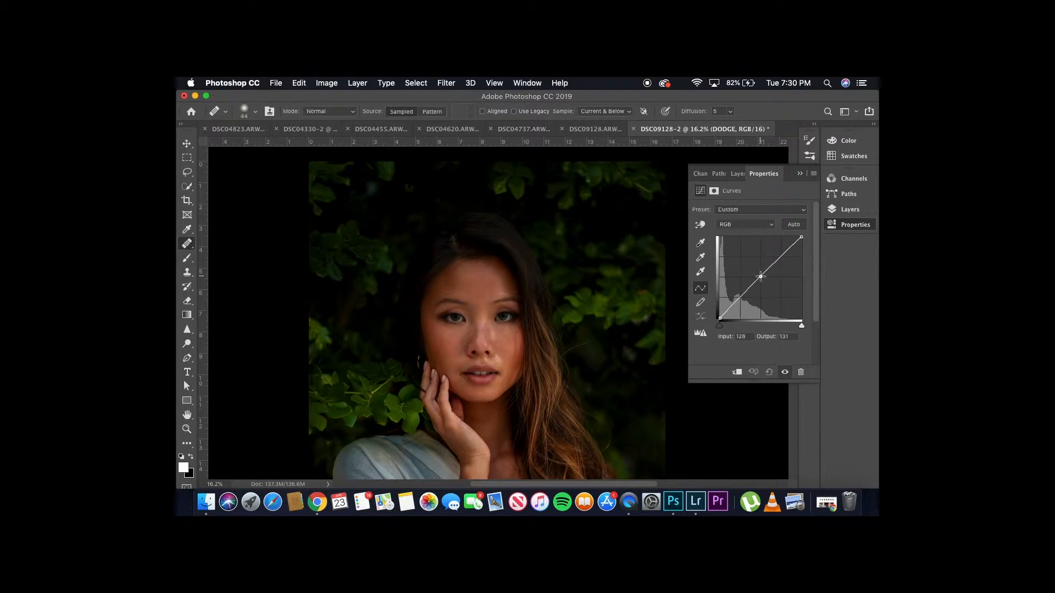
pyautogui.moveTo(760, 276); pyautogui.dragTo(761, 270)
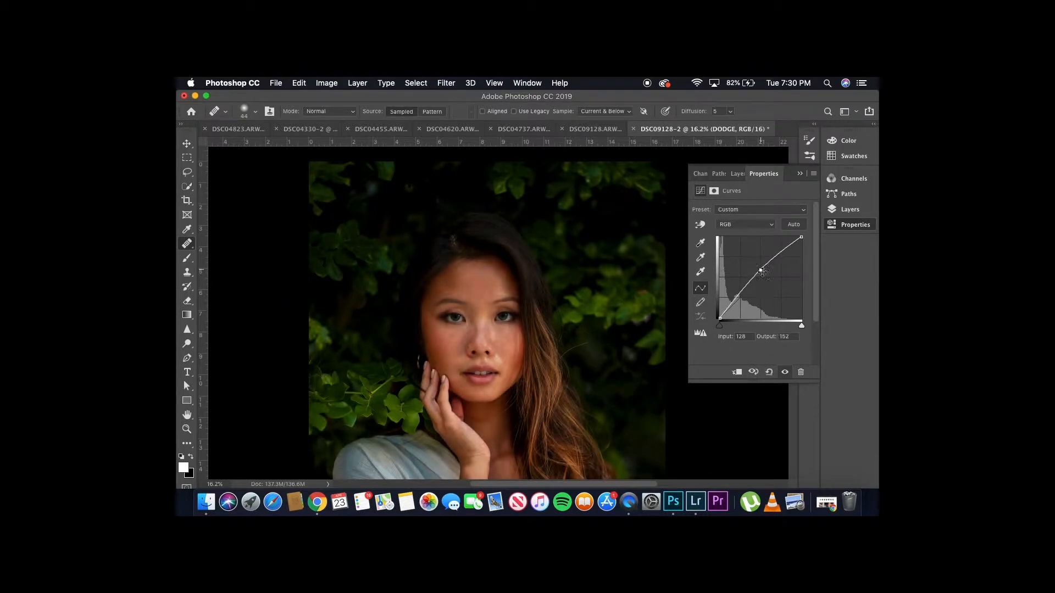
pyautogui.click(850, 210)
pyautogui.click(738, 244)
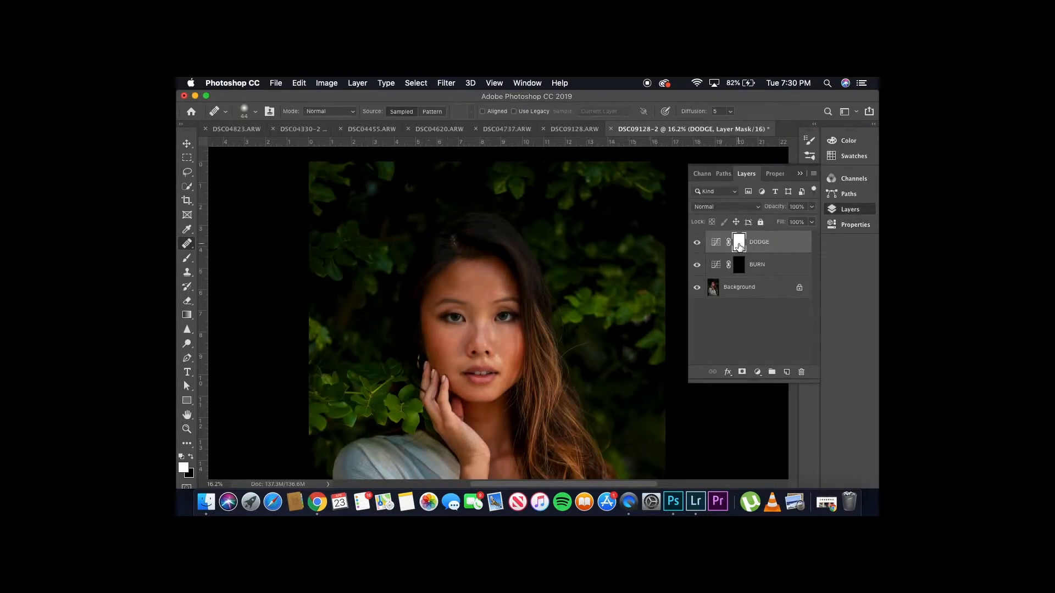
pyautogui.press('super+i')
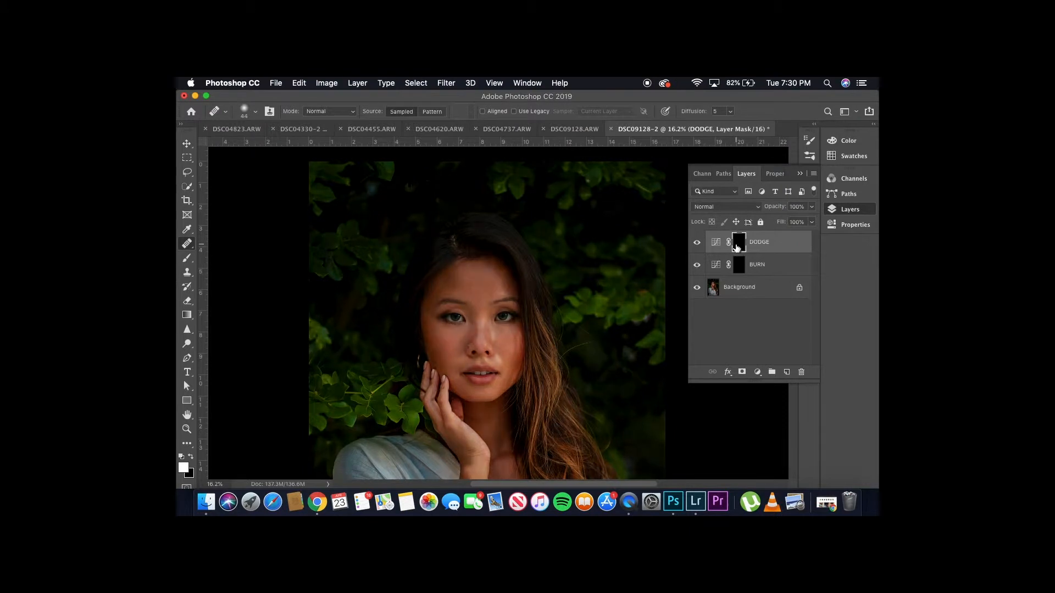
# Group the DODGE and BURN layers and name the group DB.
pyautogui.click(761, 269)
pyautogui.press('super+g')
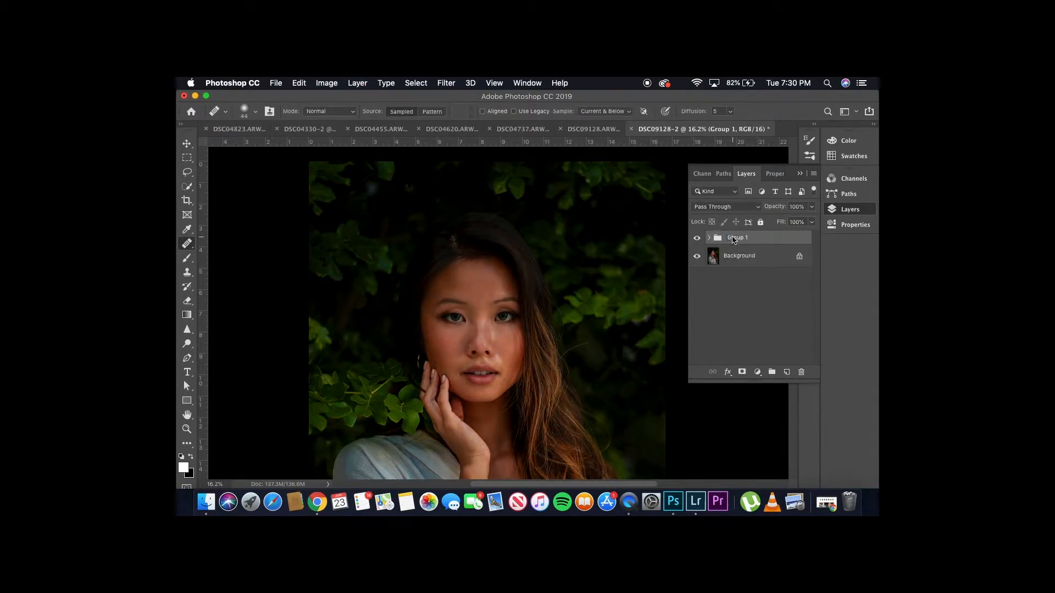
pyautogui.doubleClick(733, 238)
pyautogui.write('DB')
pyautogui.press('Return')
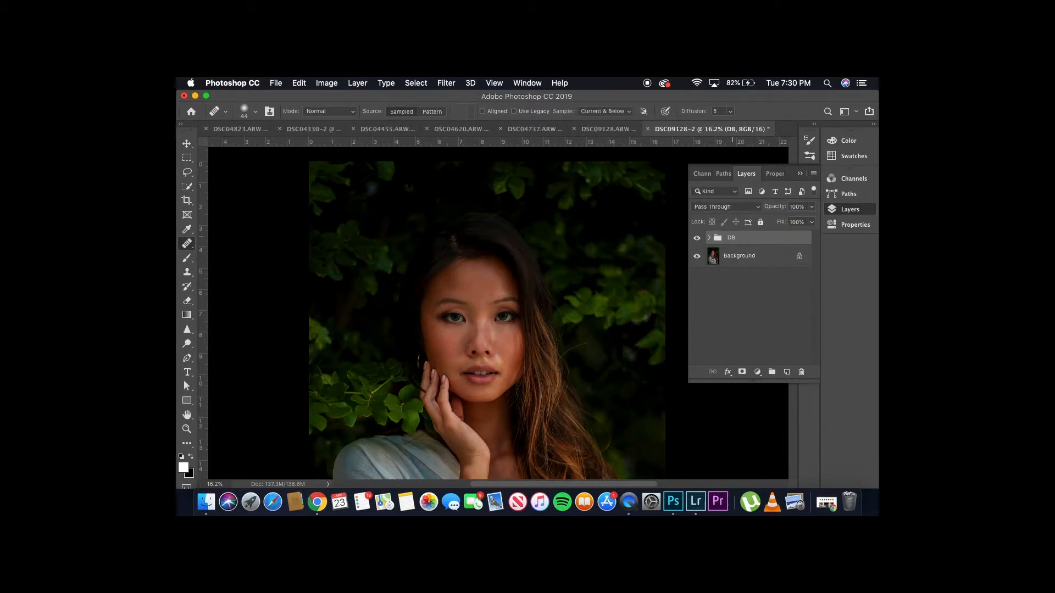
# Add a grey Solid Color fill layer with 50% brightness above the DB group and set its blend mode to Color.
pyautogui.click(757, 372)
pyautogui.click(771, 383)
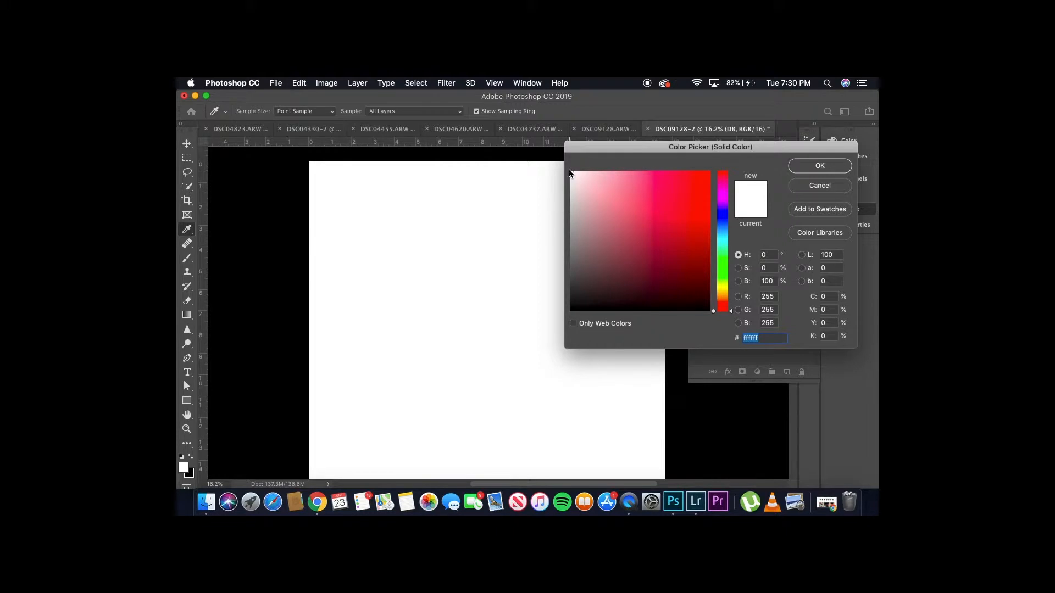
pyautogui.click(772, 281)
pyautogui.write('50')
pyautogui.press('Return')
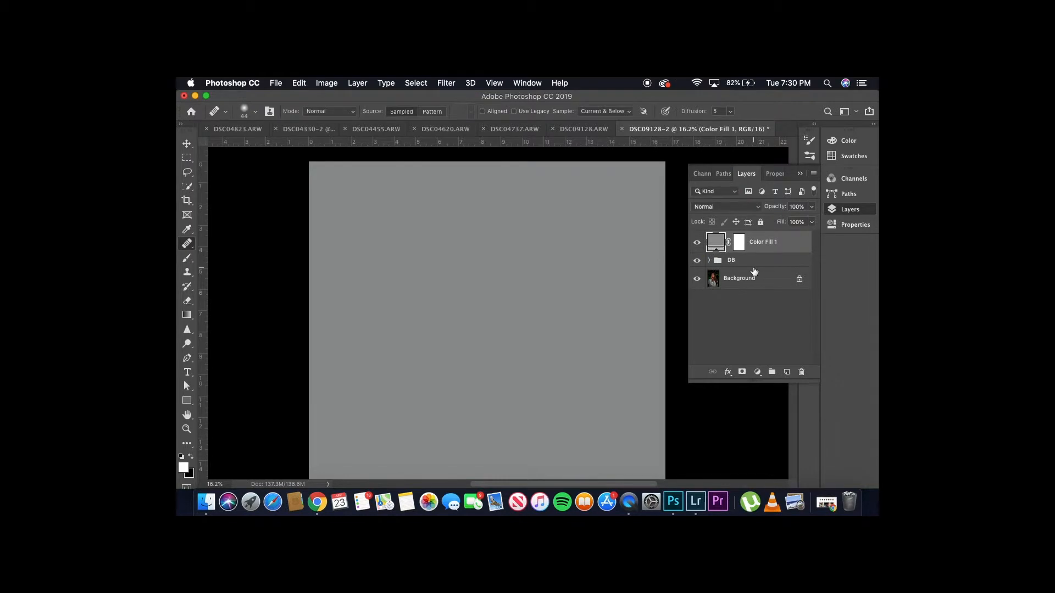
pyautogui.click(750, 207)
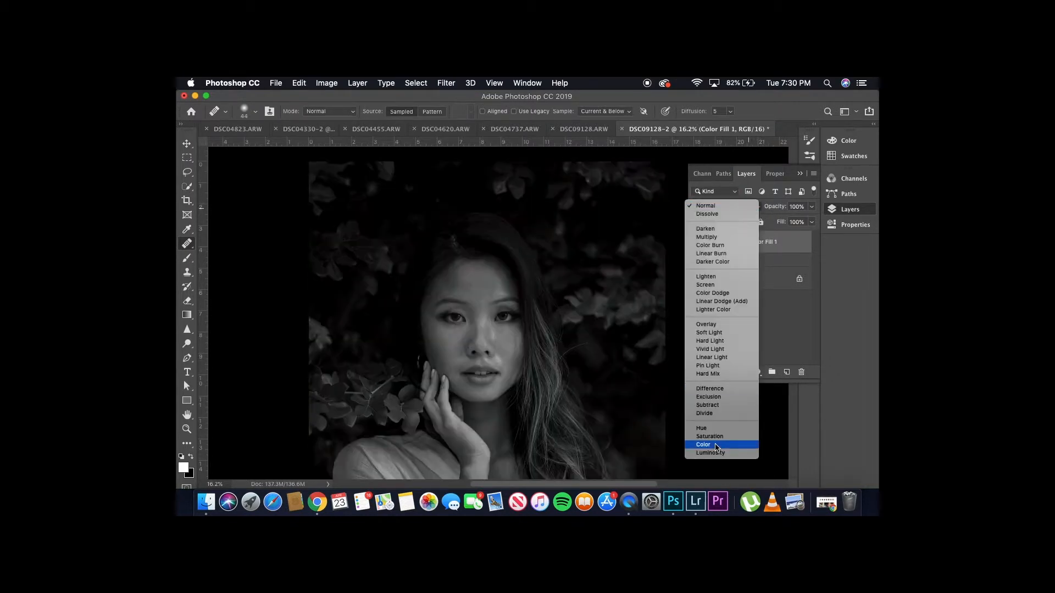
pyautogui.click(717, 446)
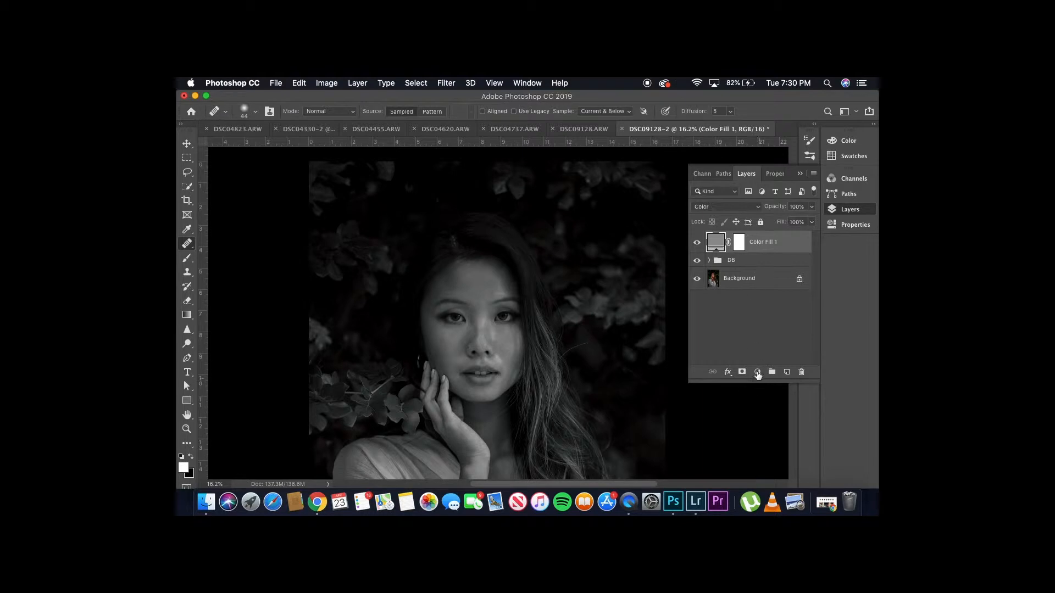
# Add a Curves layer above the colour fill and lower its midpoint to input 129, output 108.
pyautogui.click(757, 373)
pyautogui.click(776, 436)
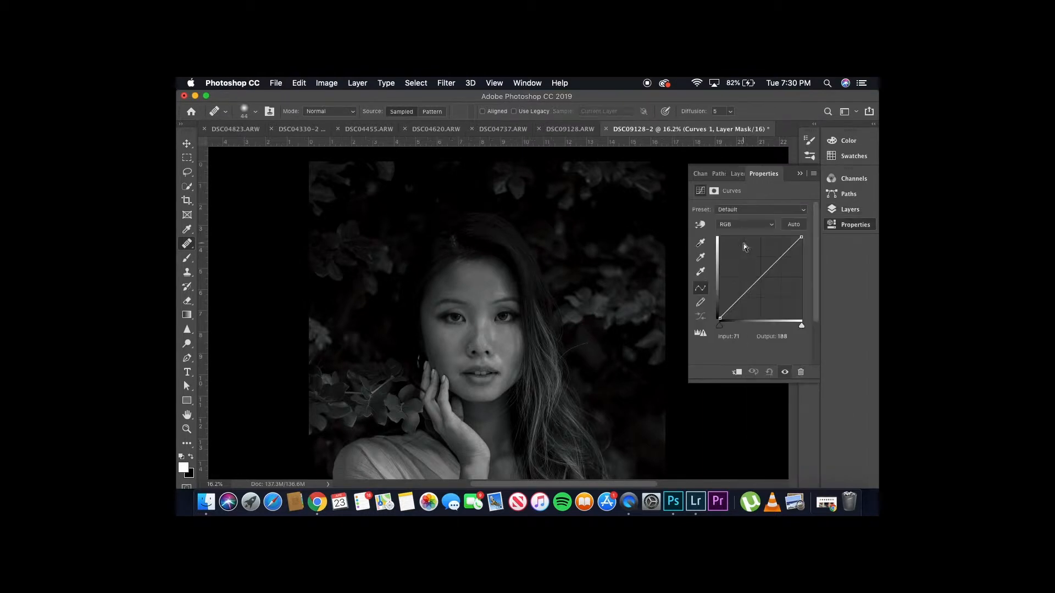
pyautogui.moveTo(760, 281); pyautogui.dragTo(761, 283)
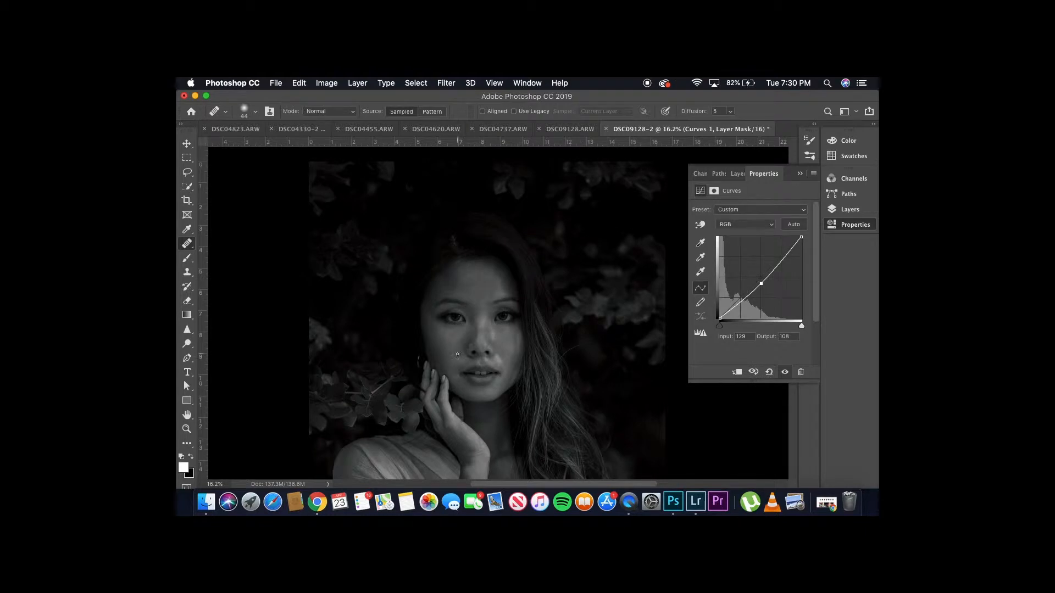
# Group the top Curves layer together with the colour fill layer.
pyautogui.scroll(2, 446, 326)
pyautogui.scroll(10, 446, 326)
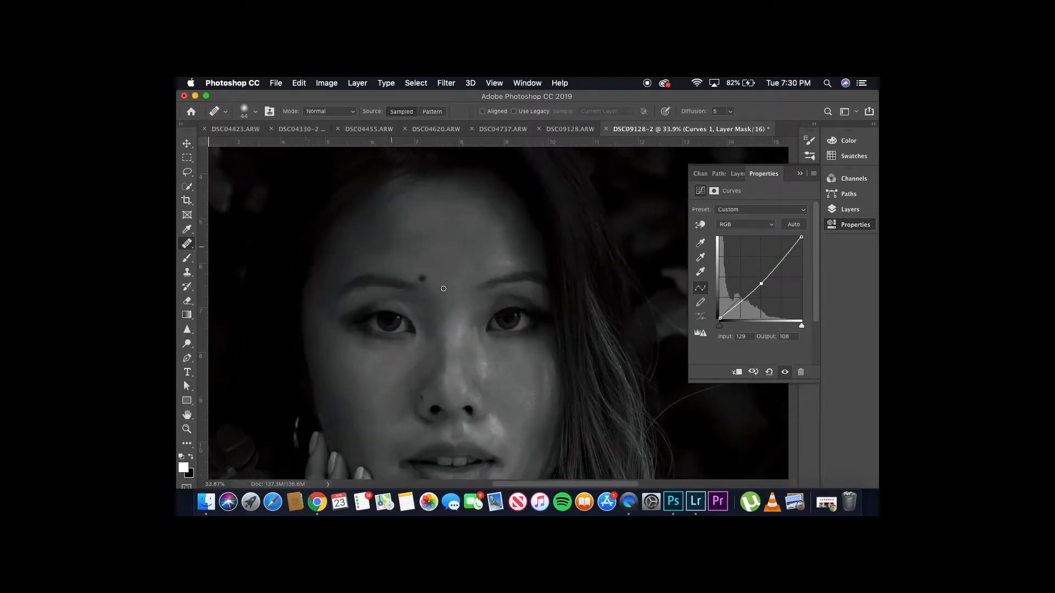
pyautogui.scroll(-5, 444, 288)
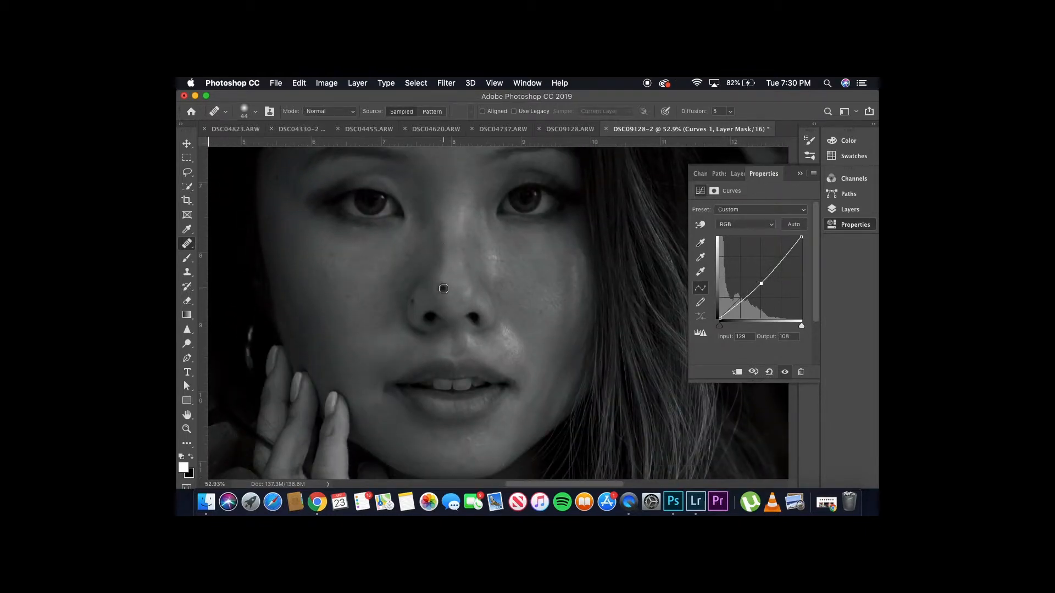
pyautogui.click(800, 173)
pyautogui.click(851, 210)
pyautogui.keyDown('shift'); pyautogui.click(766, 265); pyautogui.keyUp('shift')
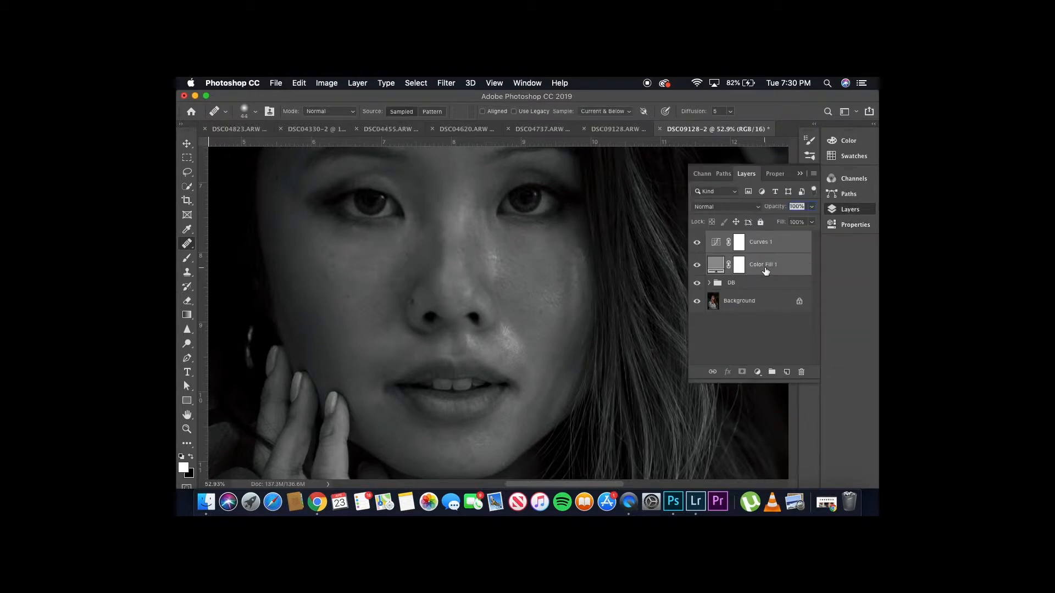
pyautogui.press('super+g')
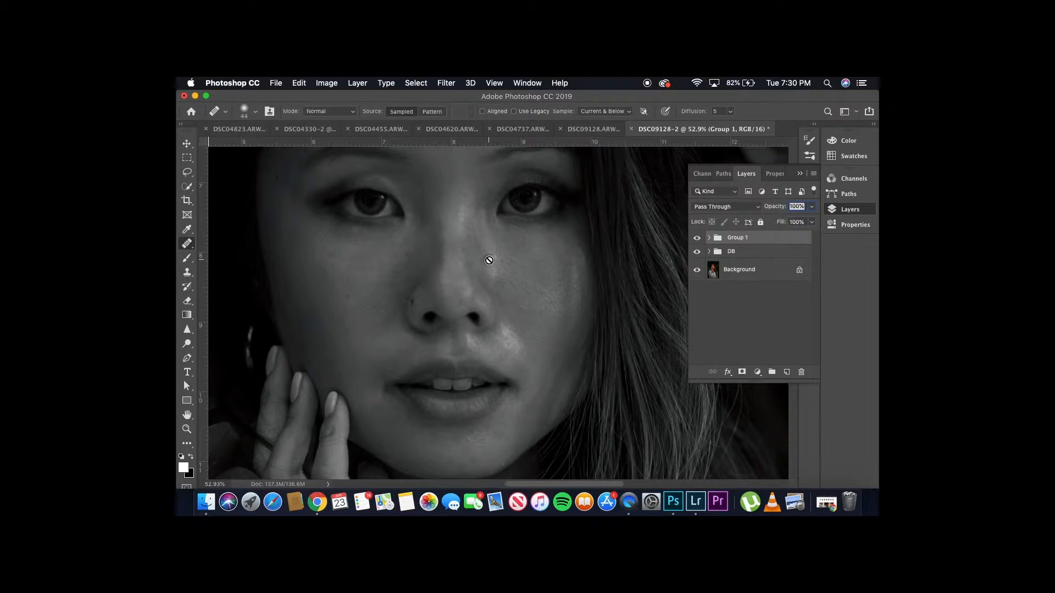
# Examine the skin on the forehead, nose, cheeks and chin for uneven light and dark patches in the black-and-white view.
pyautogui.scroll(5, 489, 260)
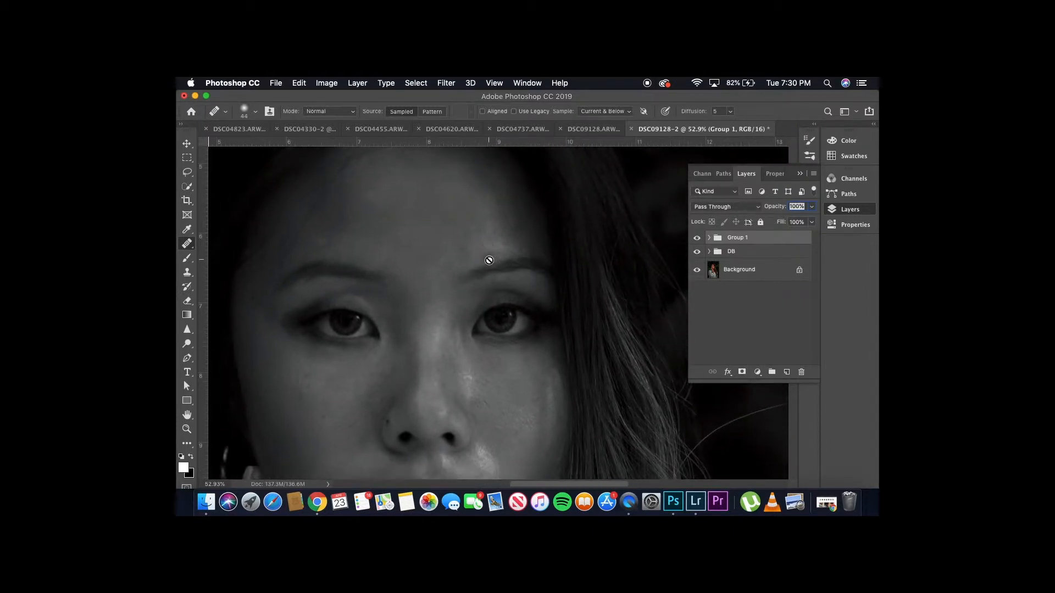
pyautogui.scroll(-5, 489, 260)
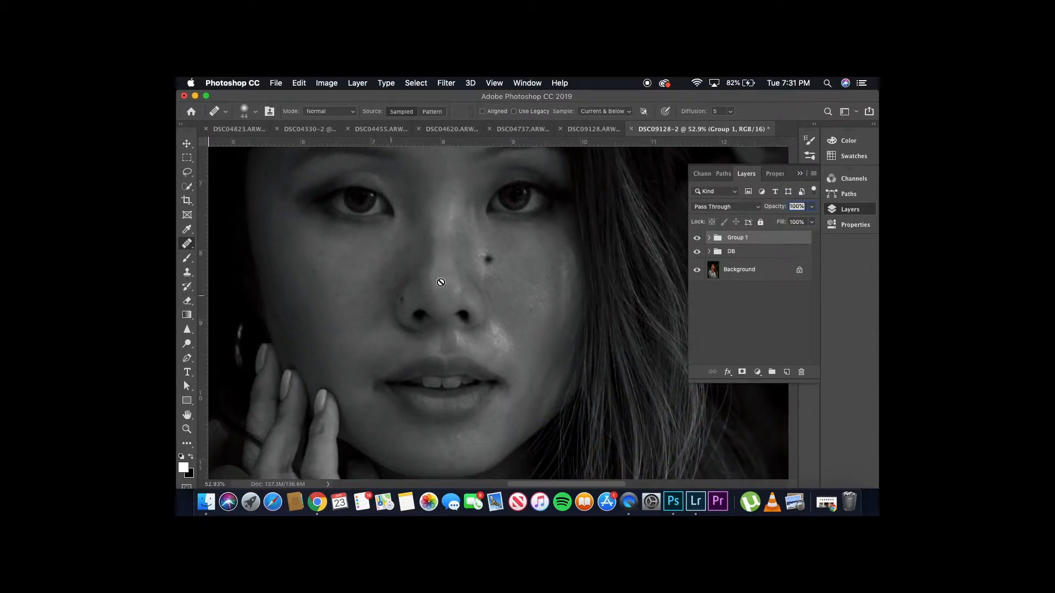
pyautogui.scroll(5, 460, 256)
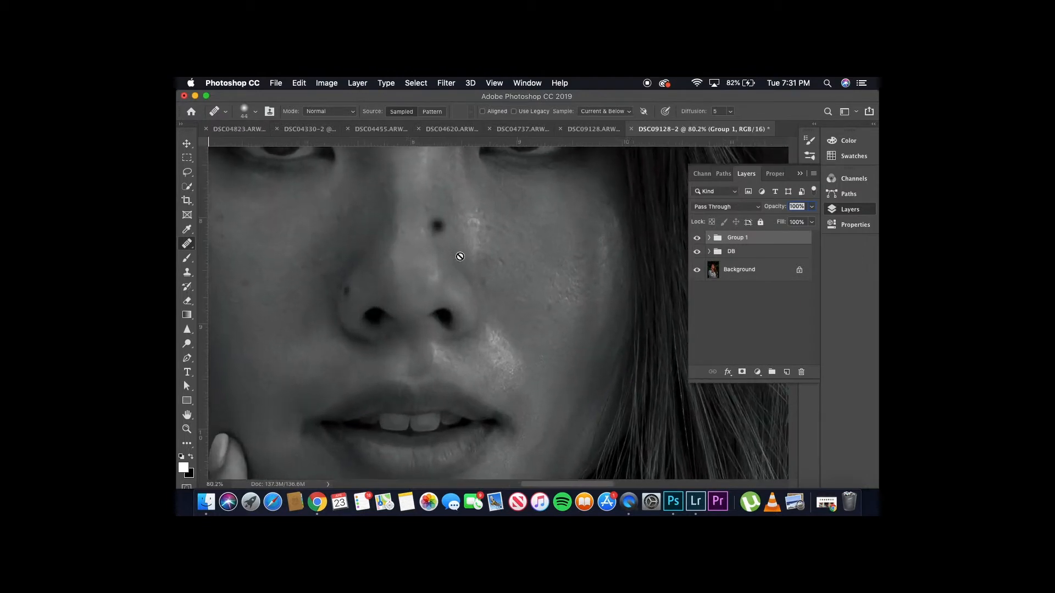
pyautogui.hscroll(-4, 460, 257)
pyautogui.scroll(1, 460, 257)
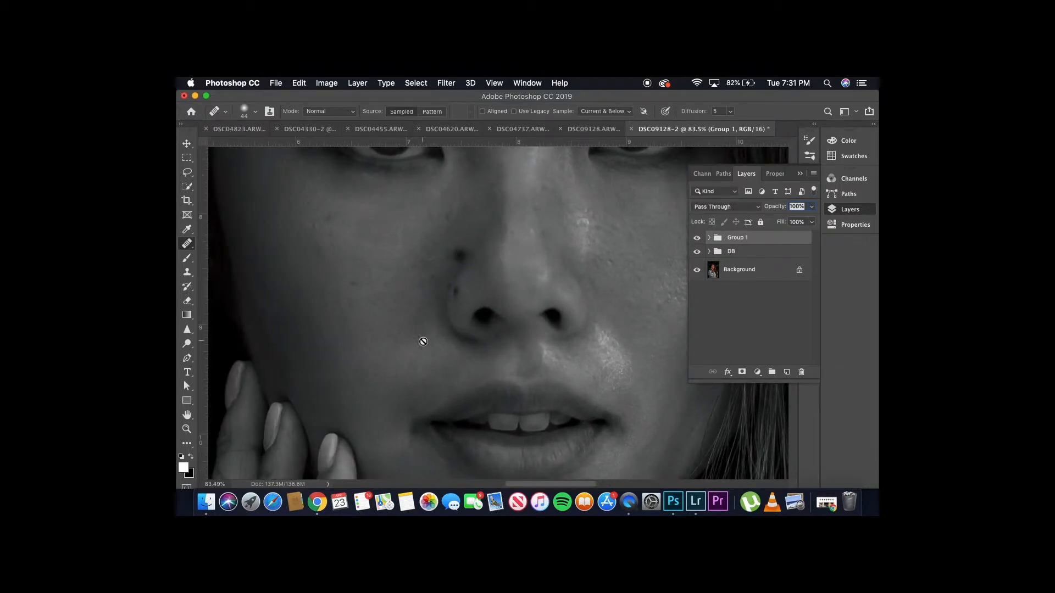
pyautogui.scroll(-8, 422, 341)
pyautogui.hscroll(2, 422, 341)
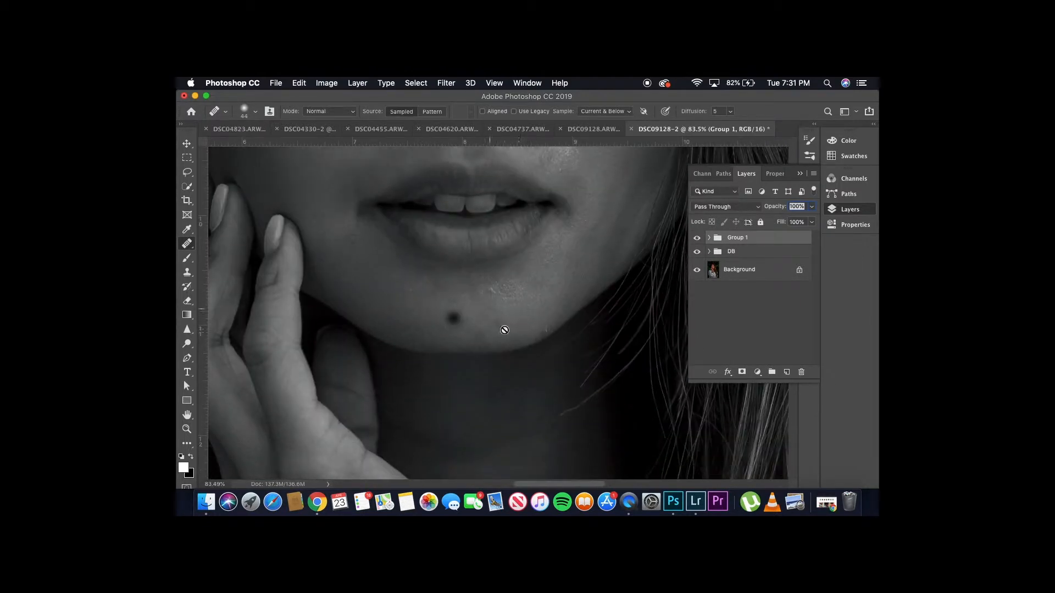
pyautogui.scroll(9, 517, 315)
pyautogui.hscroll(1, 516, 314)
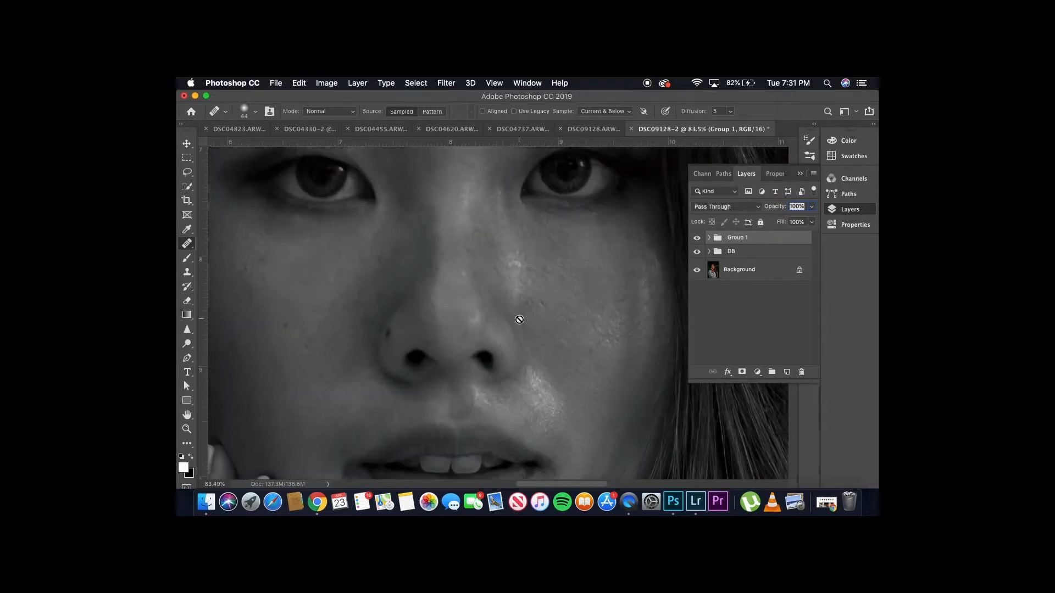
pyautogui.scroll(-6, 519, 320)
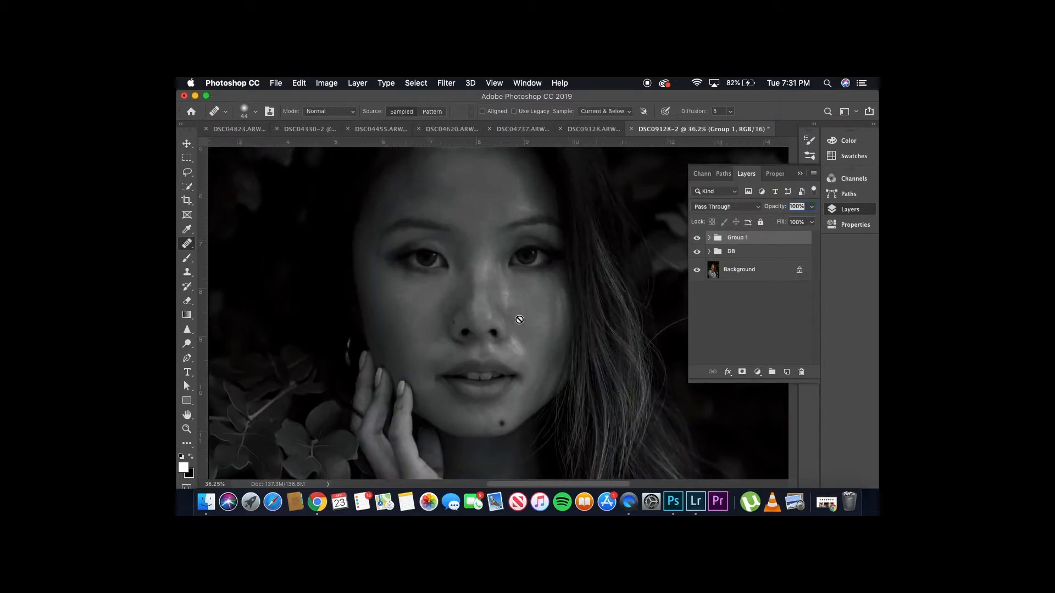
# In the DSC09128.ARW document, show the DB AID group and lower its contrast curve's midpoint to input 133, output 106.
pyautogui.click(601, 131)
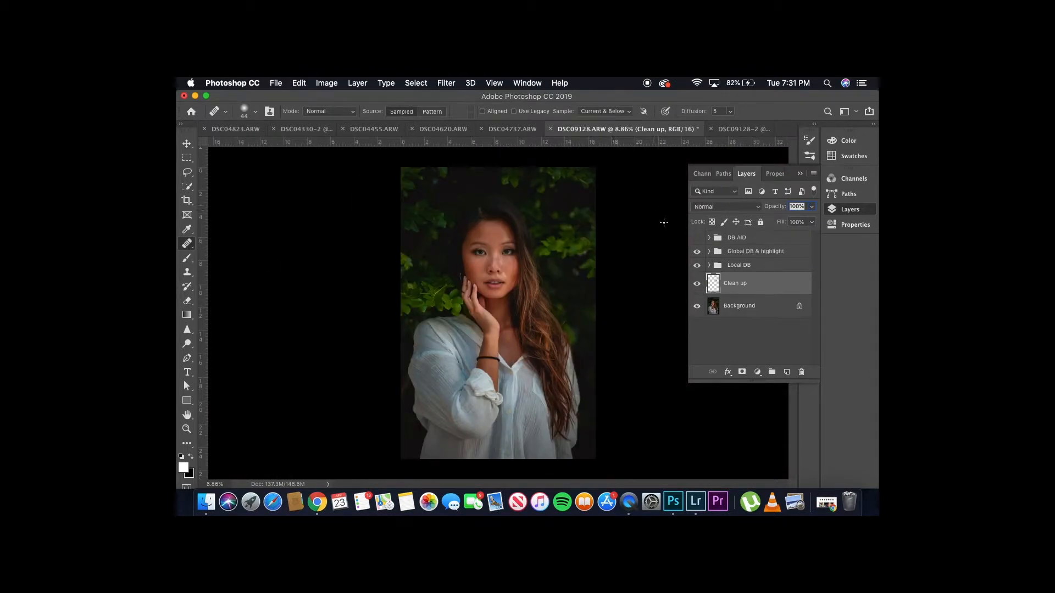
pyautogui.click(697, 238)
pyautogui.click(709, 238)
pyautogui.doubleClick(730, 279)
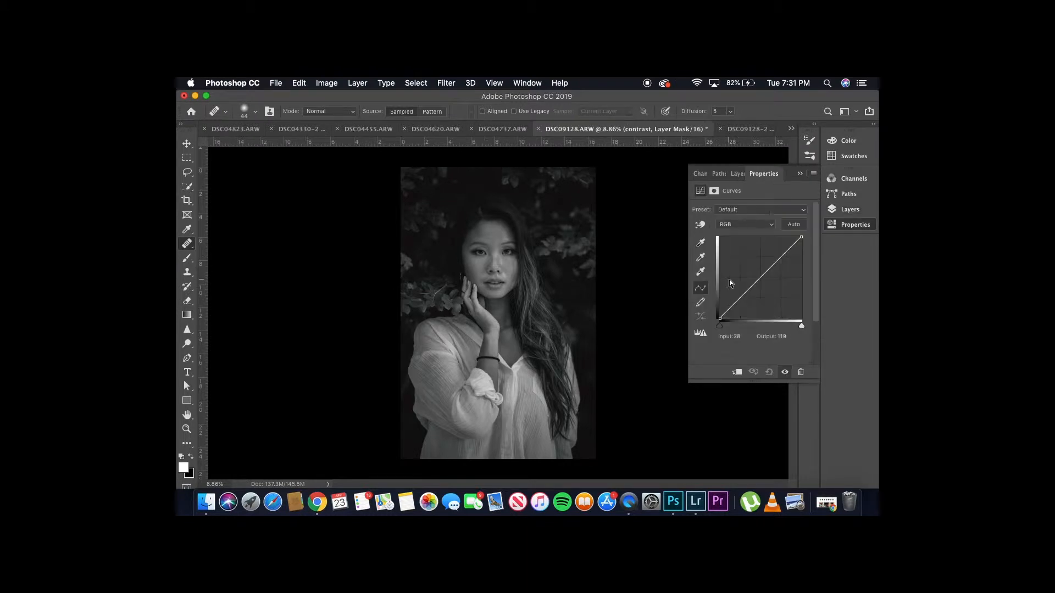
pyautogui.moveTo(762, 277); pyautogui.dragTo(762, 285)
pyautogui.scroll(3, 514, 227)
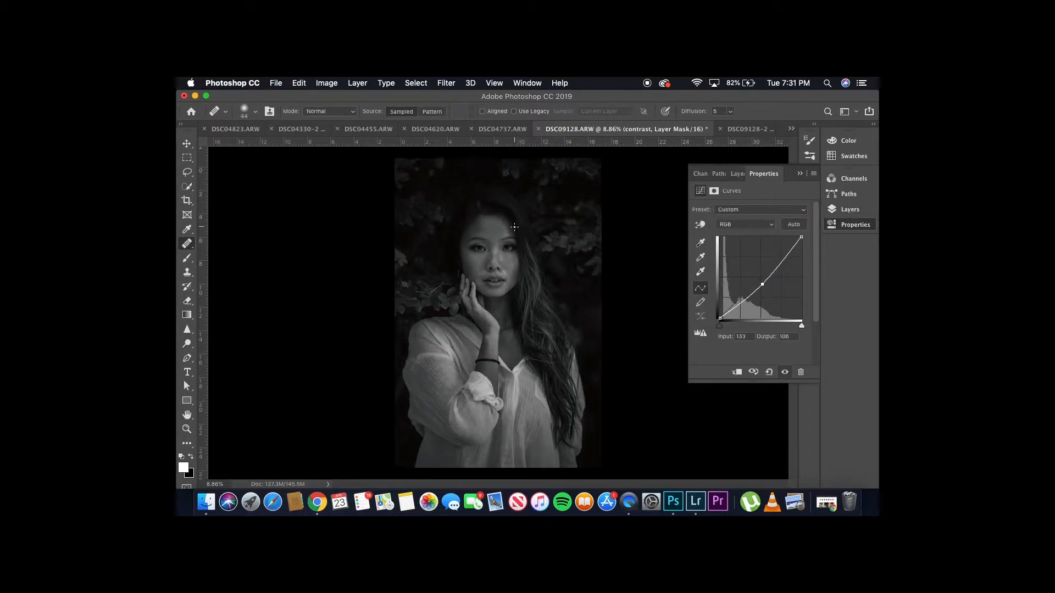
# Choose the Brush tool for painting on the face and set its flow to 1%.
pyautogui.scroll(3, 515, 226)
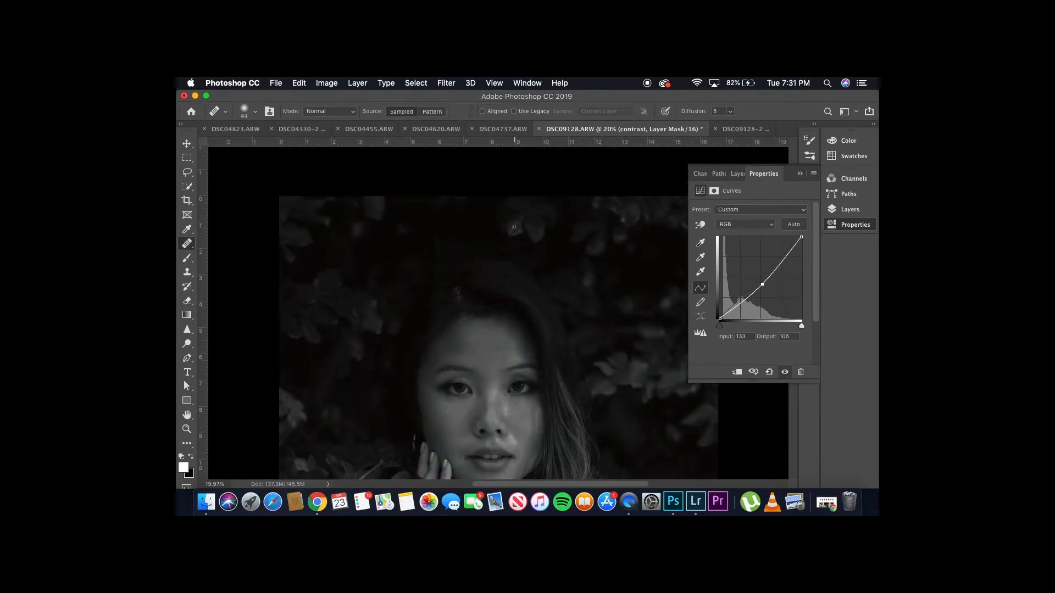
pyautogui.scroll(4, 513, 199)
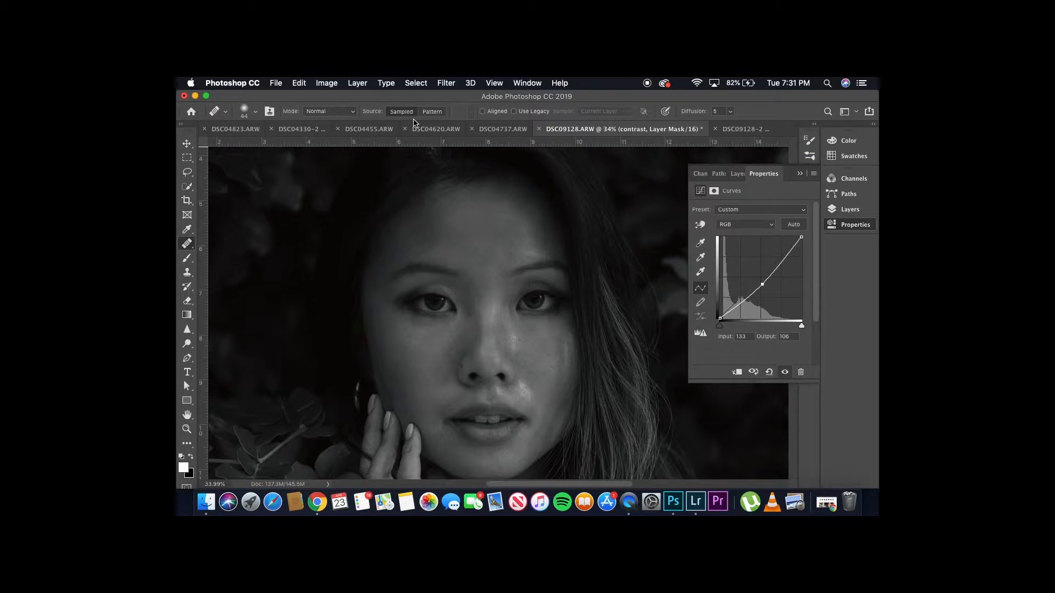
pyautogui.click(187, 258)
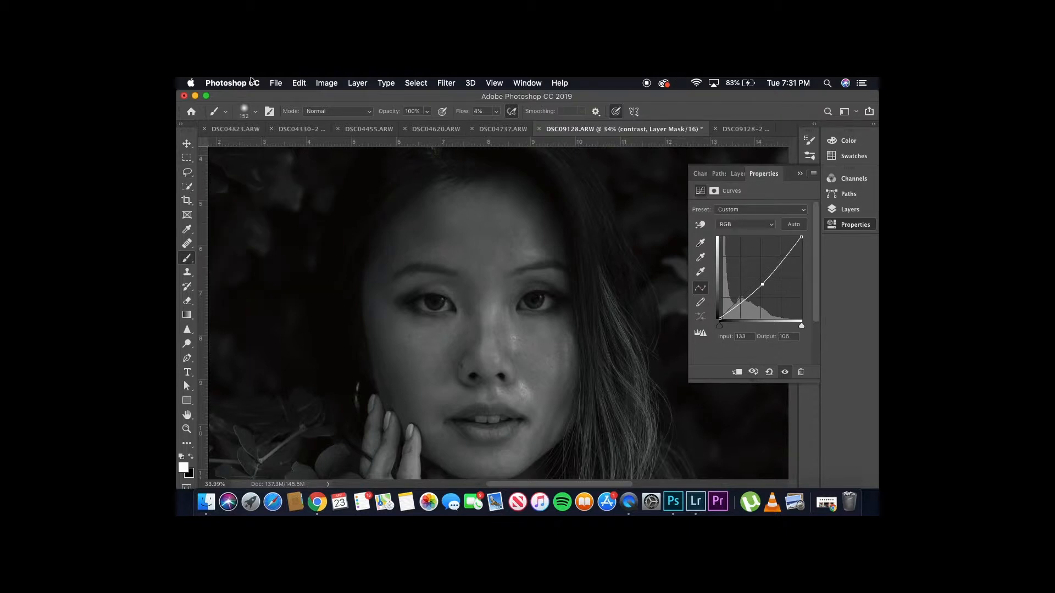
pyautogui.click(470, 112)
pyautogui.write('1')
pyautogui.scroll(-1, 480, 304)
pyautogui.scroll(1, 480, 304)
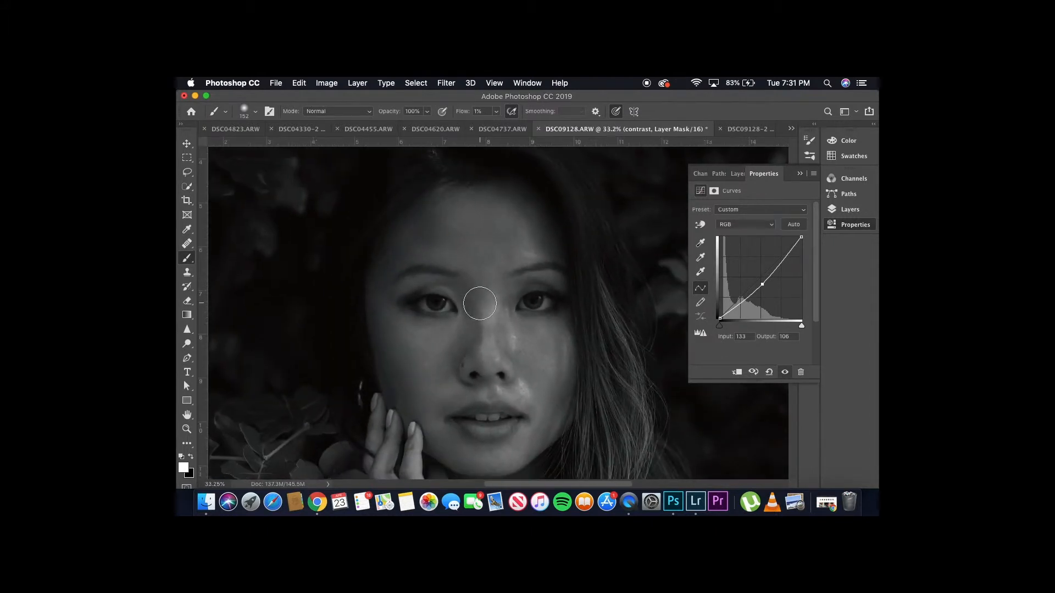
# Collapse the DB AID group, expand the Local DB group and make the local dodge layer active.
pyautogui.click(839, 214)
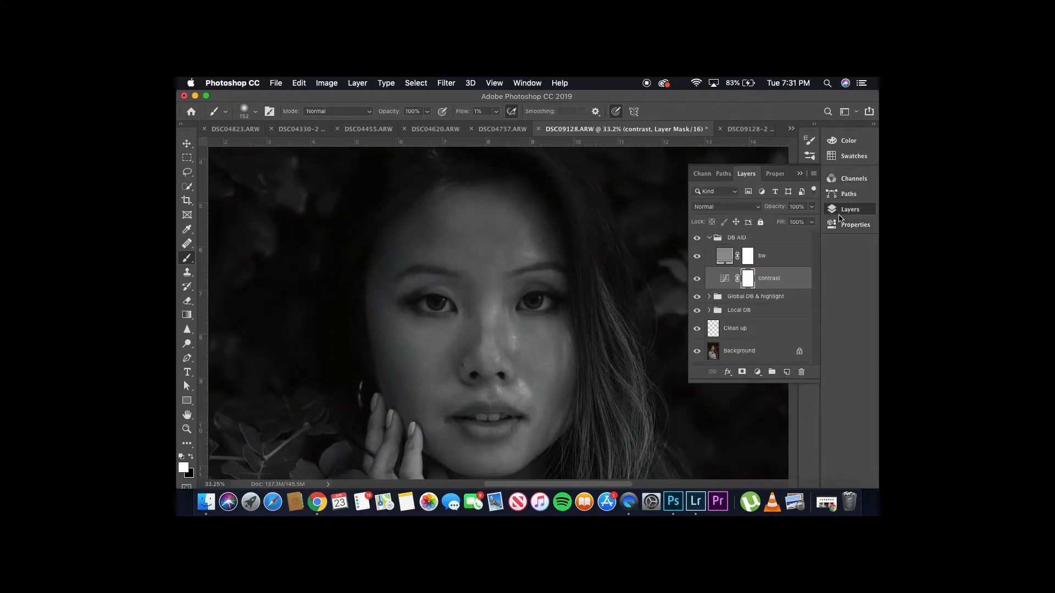
pyautogui.click(711, 240)
pyautogui.click(710, 264)
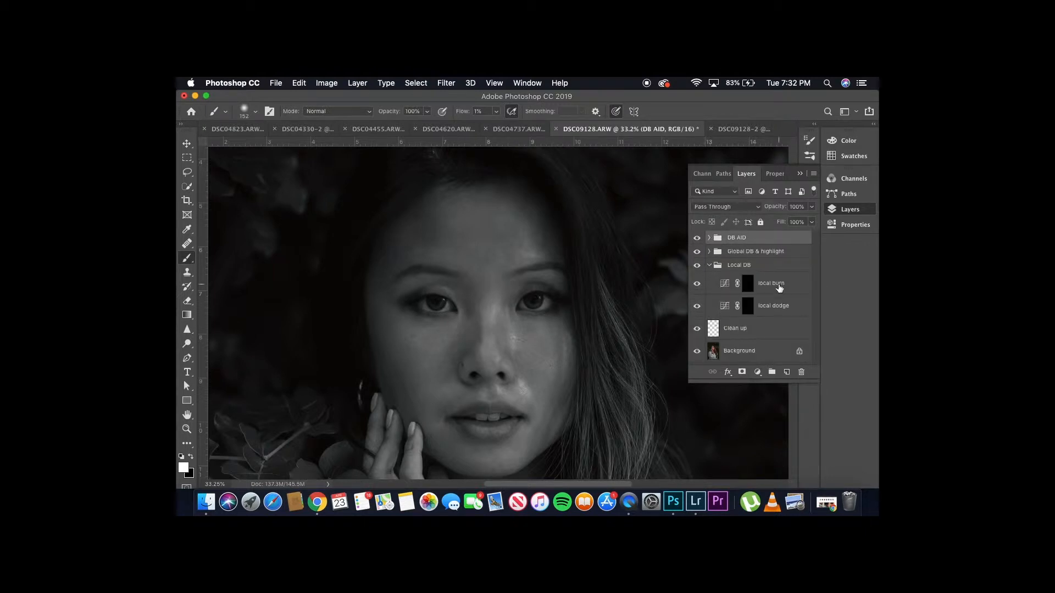
pyautogui.click(769, 306)
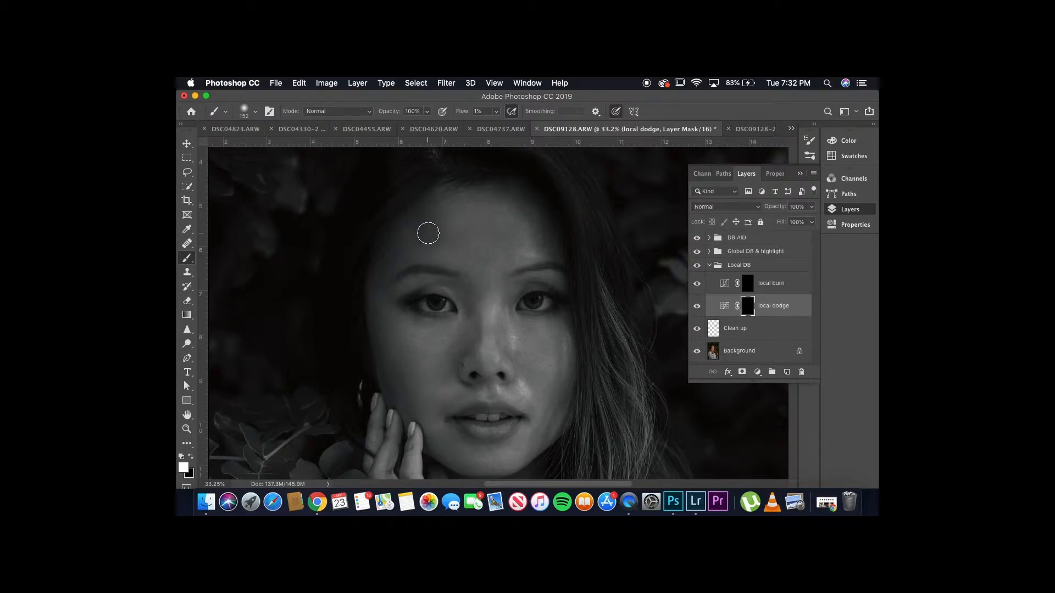
# Paint white on the local dodge mask over the dark patches of the forehead, reducing the brush size to 62.
pyautogui.scroll(1, 428, 233)
pyautogui.scroll(3, 428, 234)
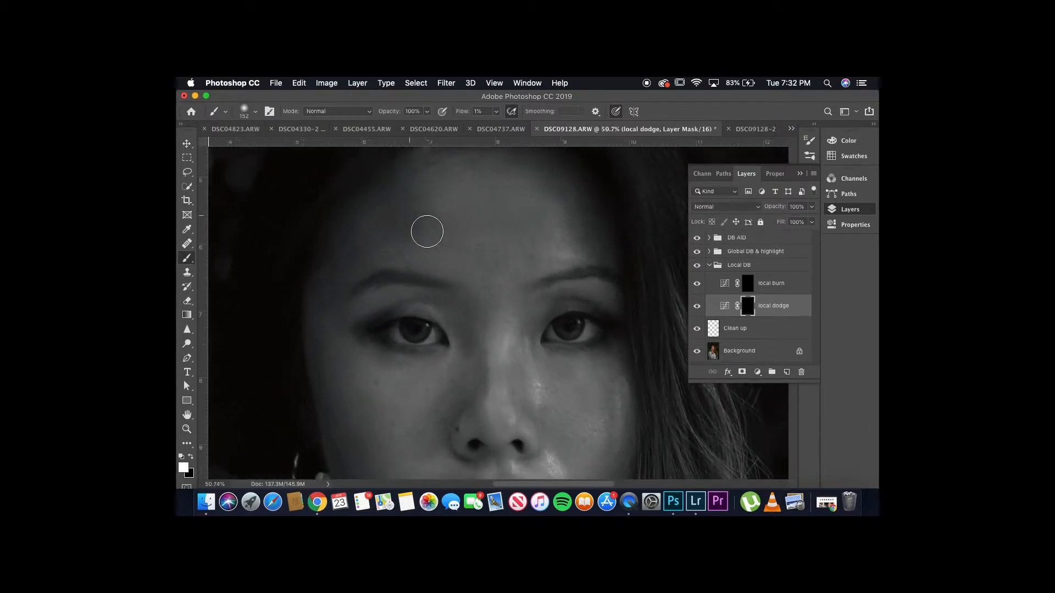
pyautogui.hscroll(-3, 427, 231)
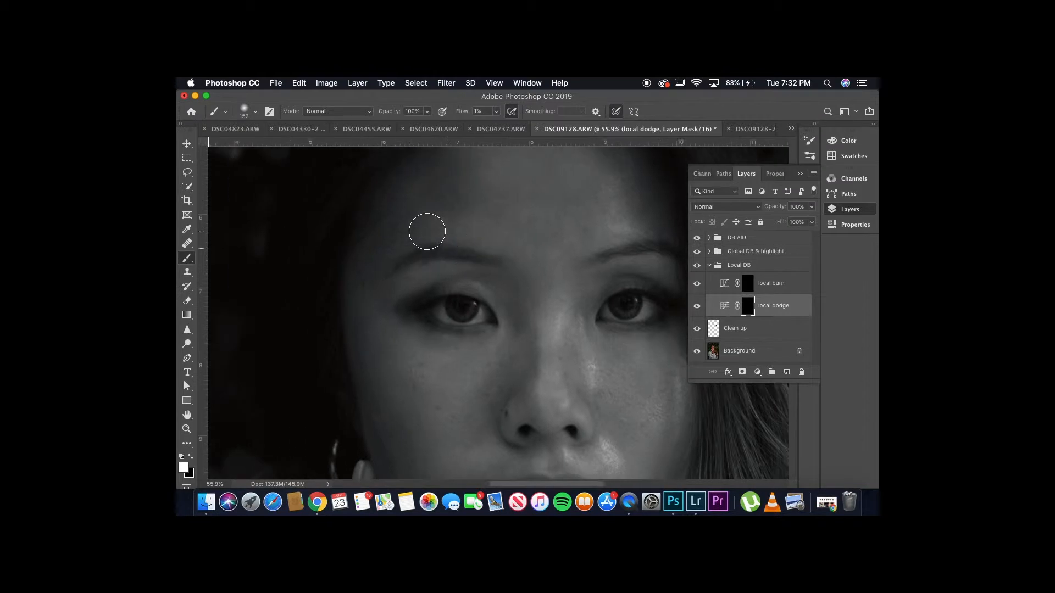
pyautogui.scroll(1, 427, 231)
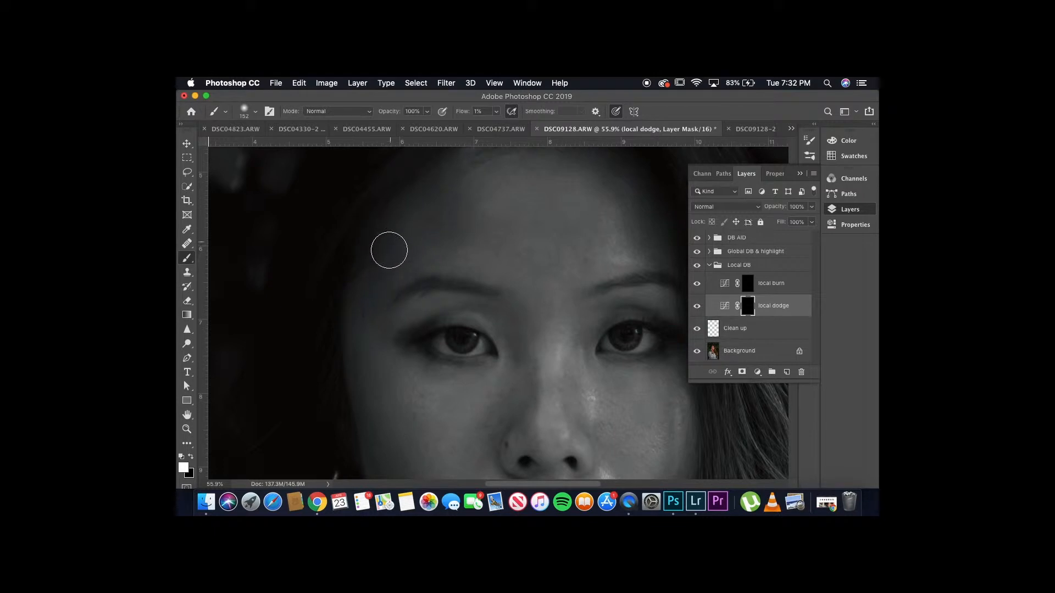
pyautogui.moveTo(418, 256)
pyautogui.keyDown('ctrl'); pyautogui.keyDown('alt'); pyautogui.mouseDown()
pyautogui.moveTo(397, 265)
pyautogui.moveTo(395, 255)
pyautogui.moveTo(392, 265)
pyautogui.mouseUp(); pyautogui.keyUp('alt'); pyautogui.keyUp('ctrl')
pyautogui.moveTo(447, 218); pyautogui.dragTo(460, 222)
pyautogui.moveTo(469, 216); pyautogui.dragTo(462, 170)
pyautogui.moveTo(419, 245); pyautogui.dragTo(411, 237)
# Compare the face with the Local DB group off and on, and check it in colour by briefly hiding DB AID.
pyautogui.scroll(-3, 558, 325)
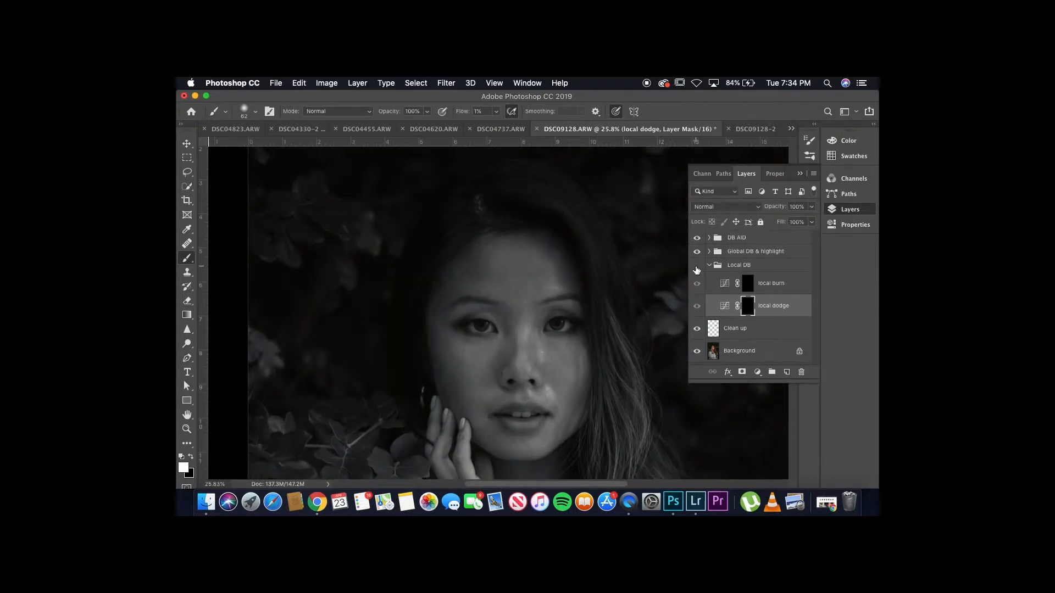
pyautogui.click(698, 238)
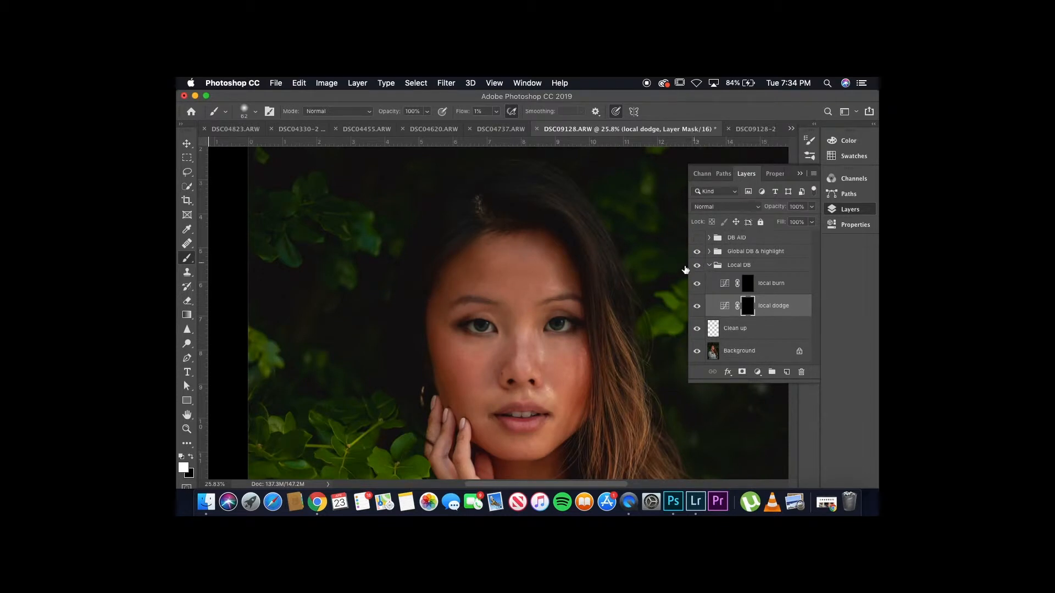
pyautogui.scroll(5, 500, 252)
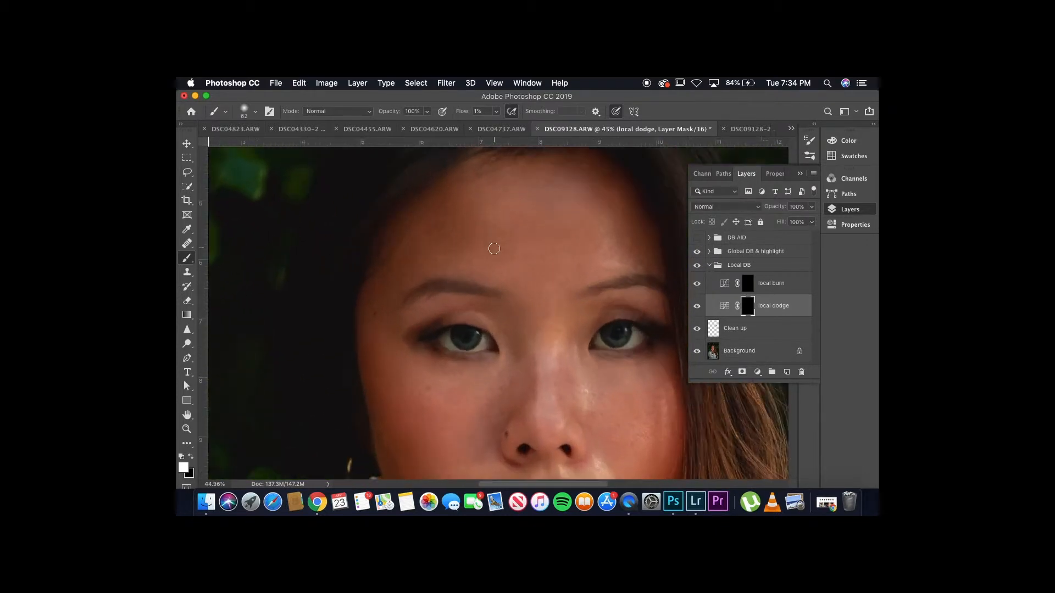
pyautogui.click(697, 238)
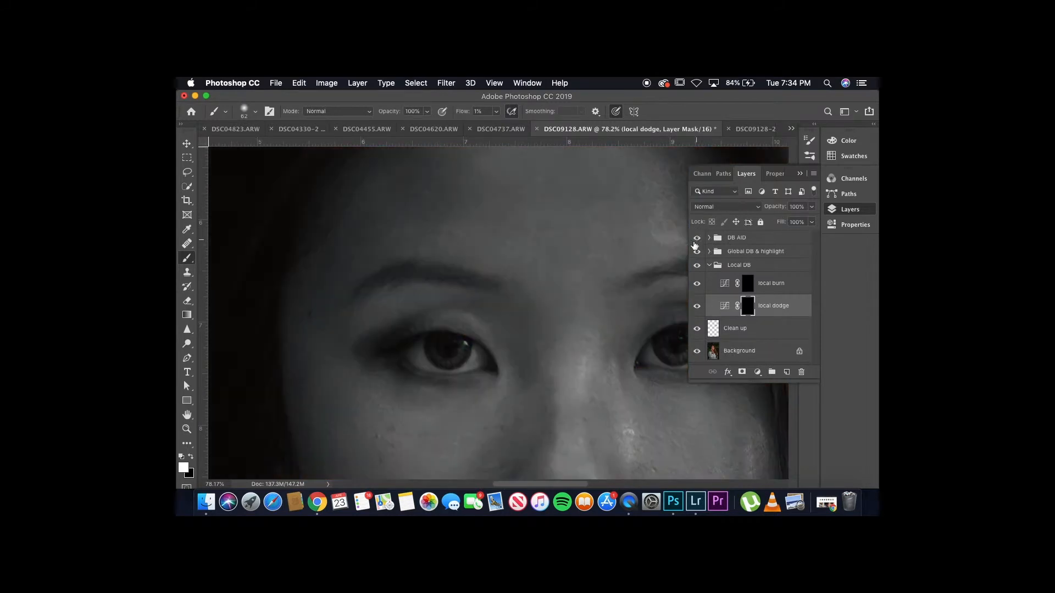
# Dodge the dark patches above the eyebrow and between the brows down to the nose bridge, using a size 42 brush.
pyautogui.scroll(5, 608, 306)
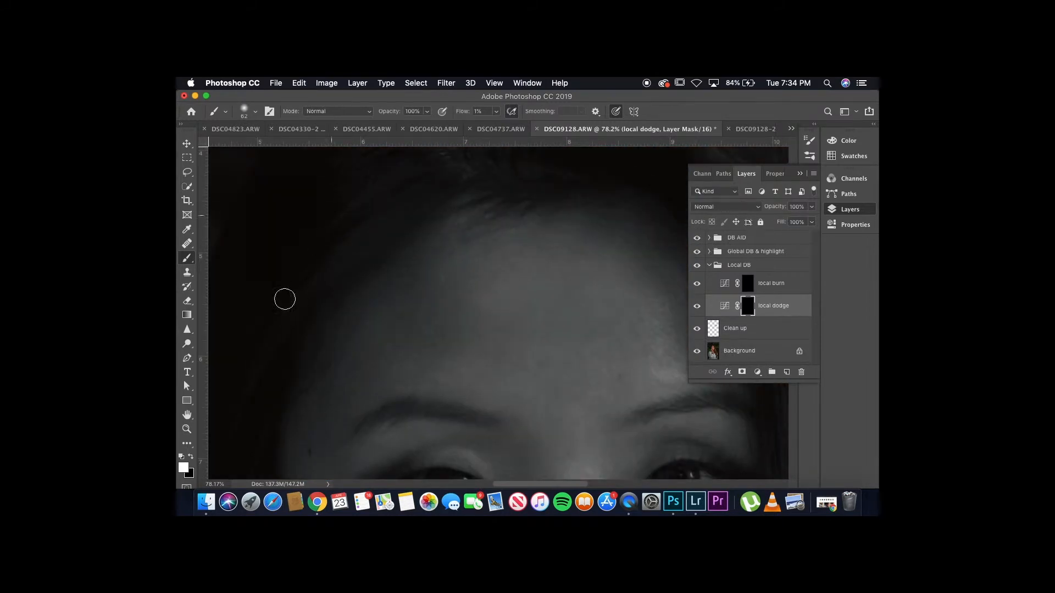
pyautogui.moveTo(374, 373); pyautogui.dragTo(355, 368)
pyautogui.scroll(-5, 487, 309)
pyautogui.hscroll(3, 487, 309)
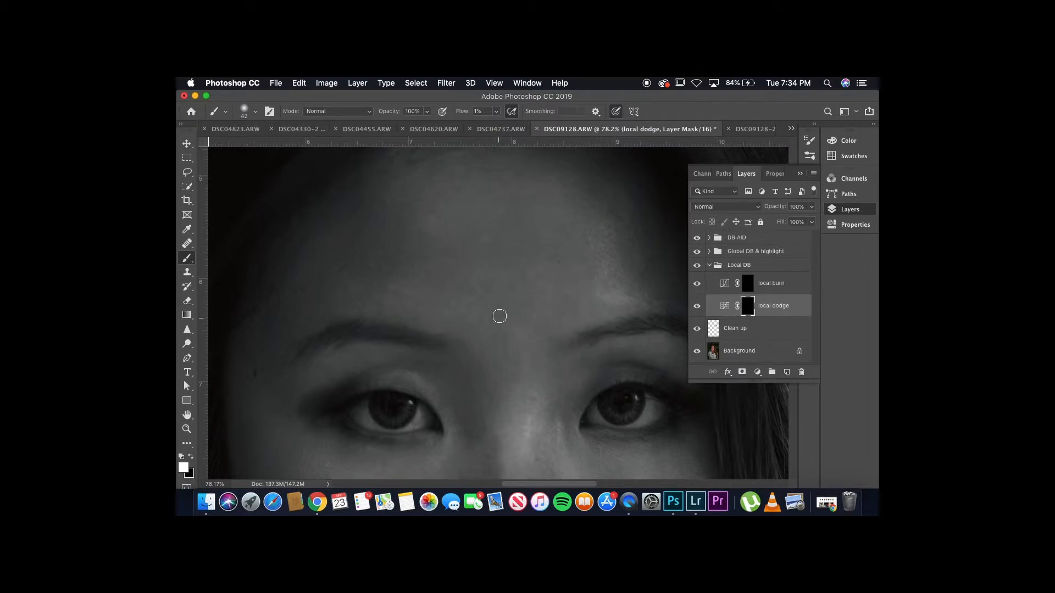
pyautogui.moveTo(475, 342); pyautogui.dragTo(486, 342)
pyautogui.moveTo(490, 384)
pyautogui.mouseDown()
pyautogui.moveTo(523, 414)
pyautogui.moveTo(495, 384)
pyautogui.moveTo(484, 396)
pyautogui.moveTo(464, 368)
pyautogui.moveTo(464, 384)
pyautogui.moveTo(464, 375)
pyautogui.moveTo(486, 403)
pyautogui.moveTo(511, 381)
pyautogui.moveTo(494, 403)
pyautogui.moveTo(474, 385)
pyautogui.moveTo(475, 357)
pyautogui.moveTo(496, 422)
pyautogui.moveTo(468, 434)
pyautogui.moveTo(461, 412)
pyautogui.moveTo(471, 439)
pyautogui.moveTo(467, 429)
pyautogui.moveTo(516, 398)
pyautogui.mouseUp()
# Dodge the small dark blotches in the middle of the forehead with the brush size reduced to 37.
pyautogui.scroll(5, 517, 398)
pyautogui.scroll(3, 511, 377)
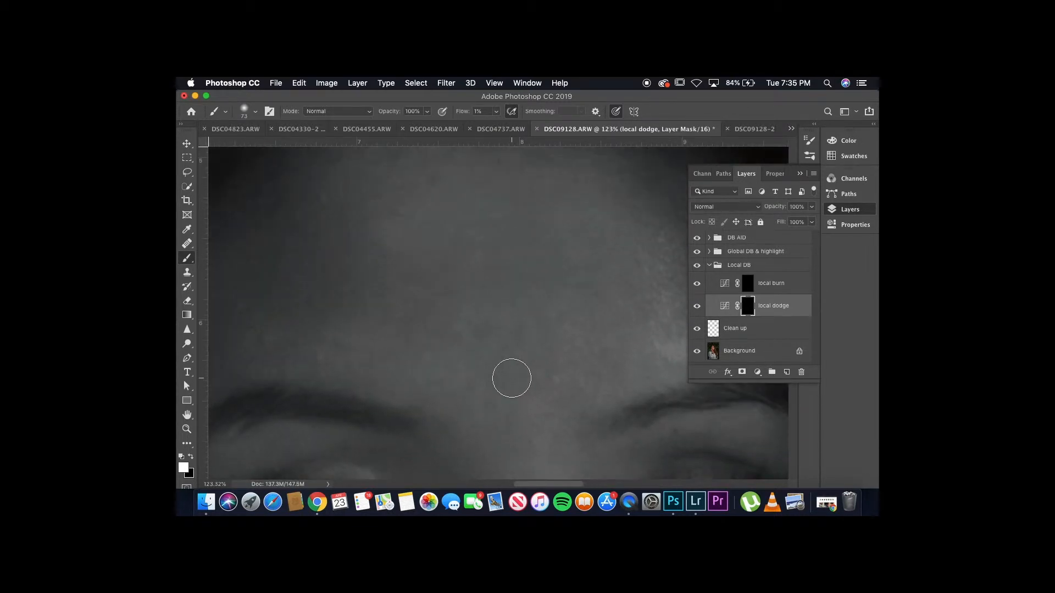
pyautogui.keyDown('ctrl'); pyautogui.keyDown('alt'); pyautogui.moveTo(417, 236); pyautogui.dragTo(407, 235); pyautogui.keyUp('alt'); pyautogui.keyUp('ctrl')
pyautogui.scroll(-5, 533, 431)
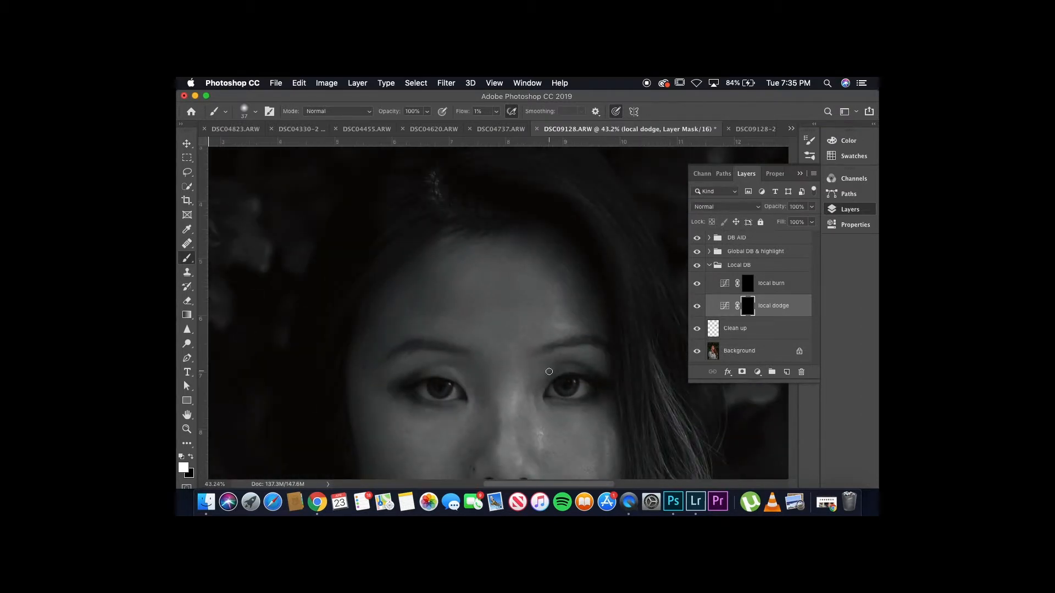
# Even out the upper forehead and the area above the right-hand eyebrow by dodging with a size 72 brush.
pyautogui.scroll(3, 549, 372)
pyautogui.moveTo(507, 347); pyautogui.dragTo(512, 342)
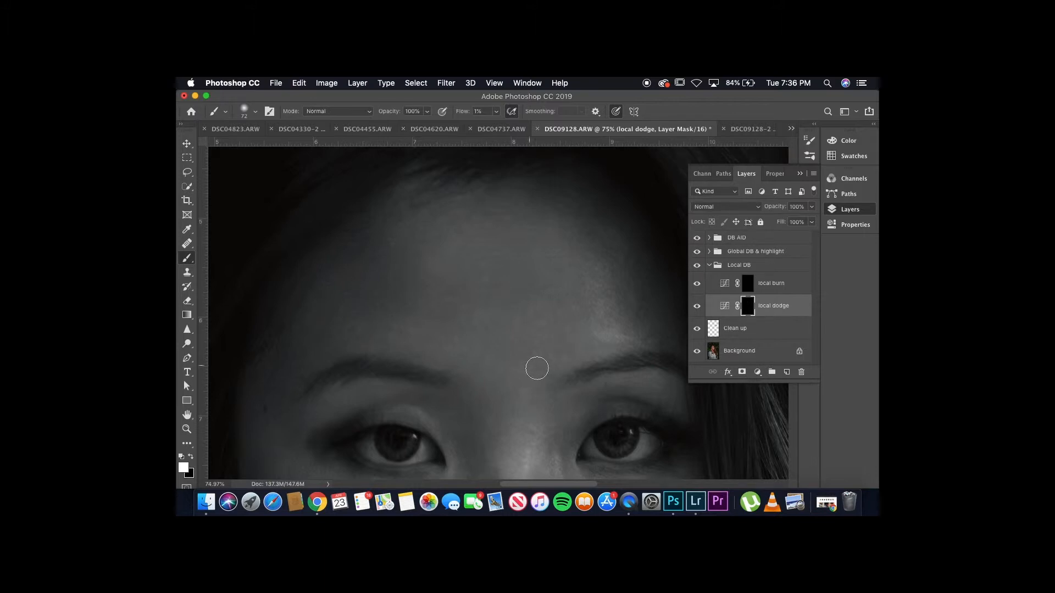
pyautogui.scroll(2, 516, 288)
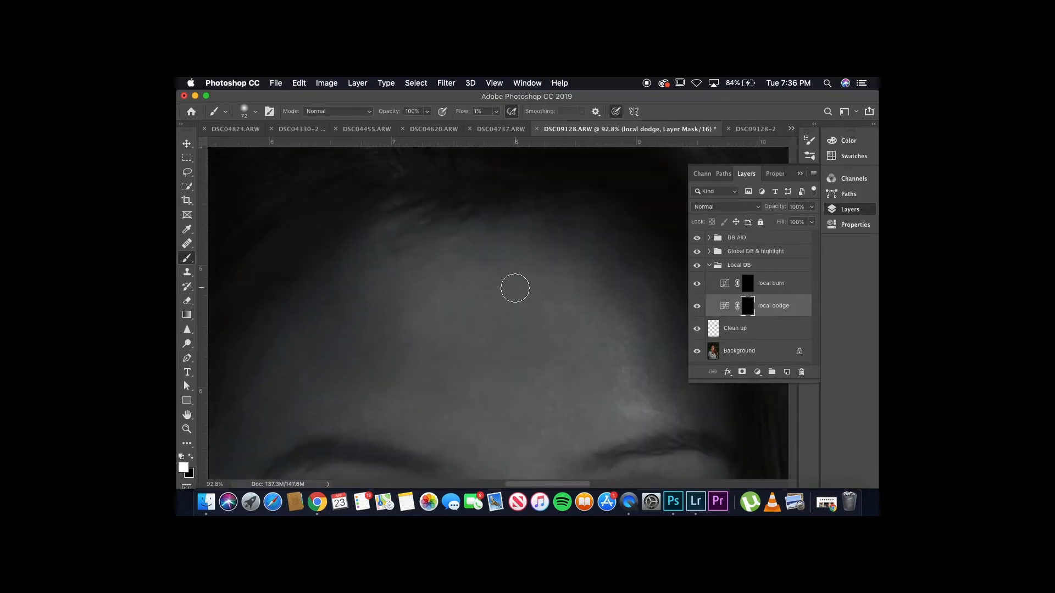
pyautogui.moveTo(484, 235); pyautogui.dragTo(461, 236)
pyautogui.moveTo(652, 342); pyautogui.dragTo(663, 342)
# Dodge the dark spots along the side of the nose and the adjoining cheek, reducing the brush size to 23.
pyautogui.scroll(-3, 339, 364)
pyautogui.scroll(-3, 340, 366)
pyautogui.scroll(3, 340, 367)
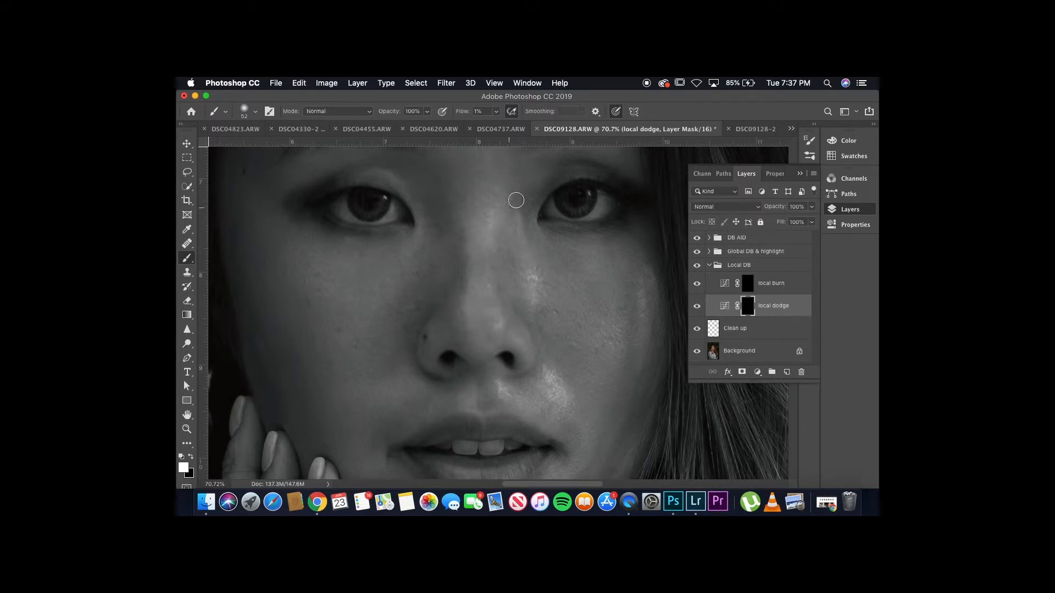
pyautogui.scroll(1, 477, 213)
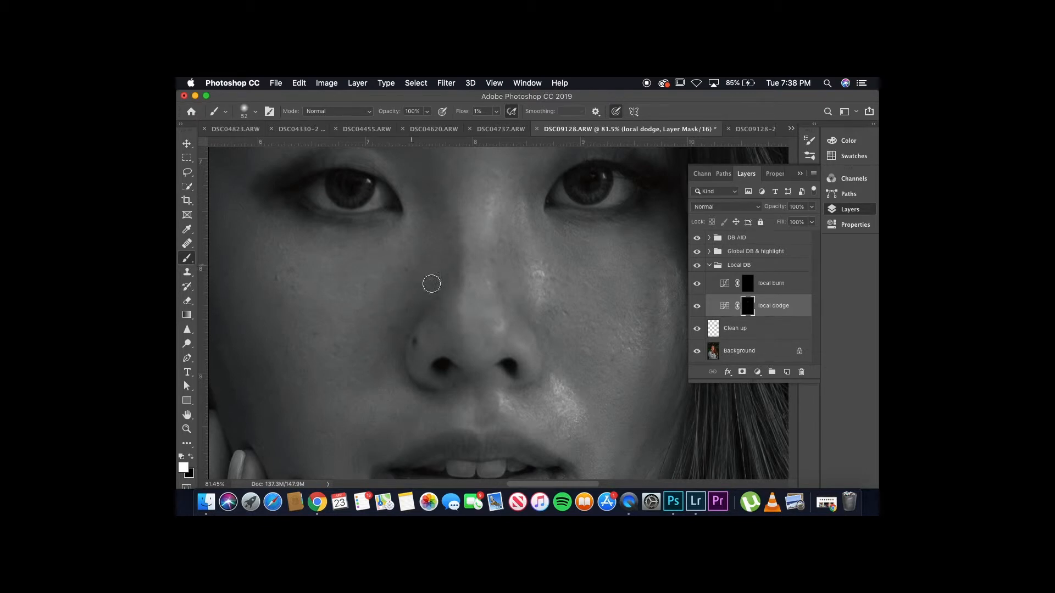
pyautogui.scroll(2, 353, 302)
pyautogui.press('[')
pyautogui.press('[')
pyautogui.press('[')
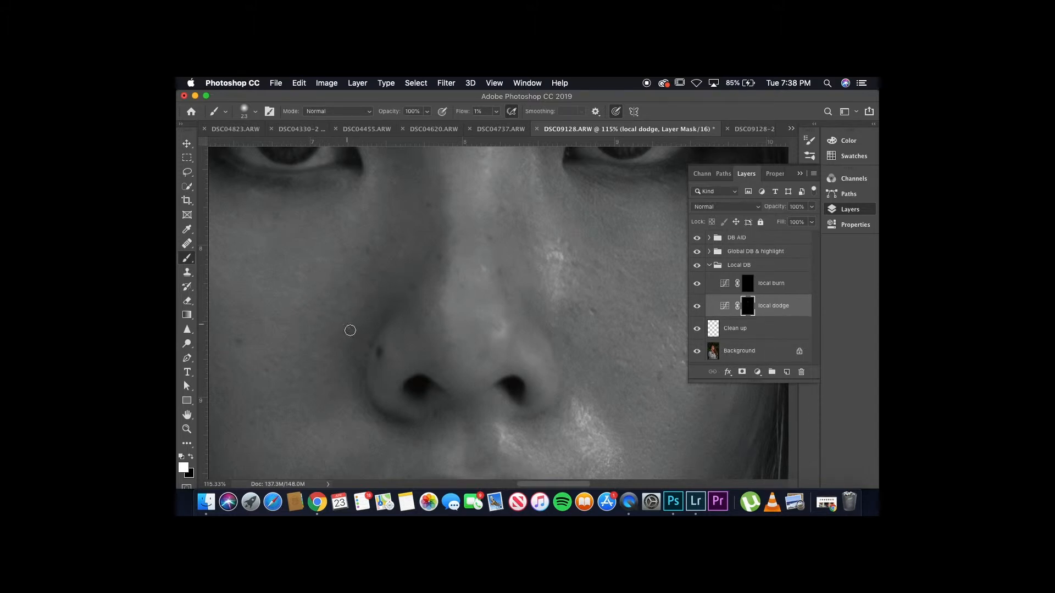
pyautogui.scroll(2, 363, 336)
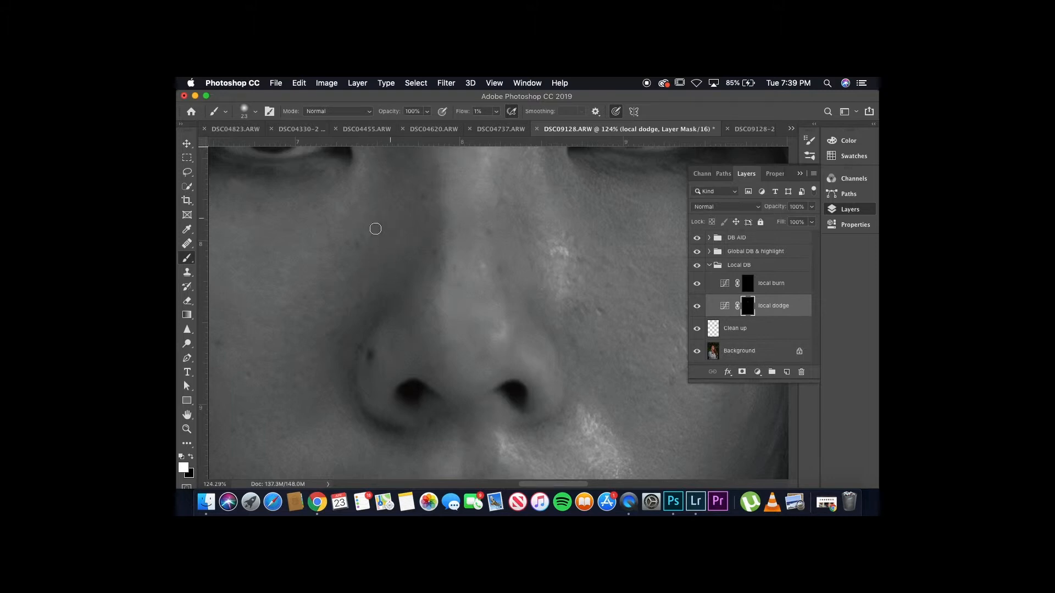
# Lighten the shadowed skin on the cheeks and under both eyes on the local dodge mask with a size 50 brush.
pyautogui.scroll(-5, 343, 298)
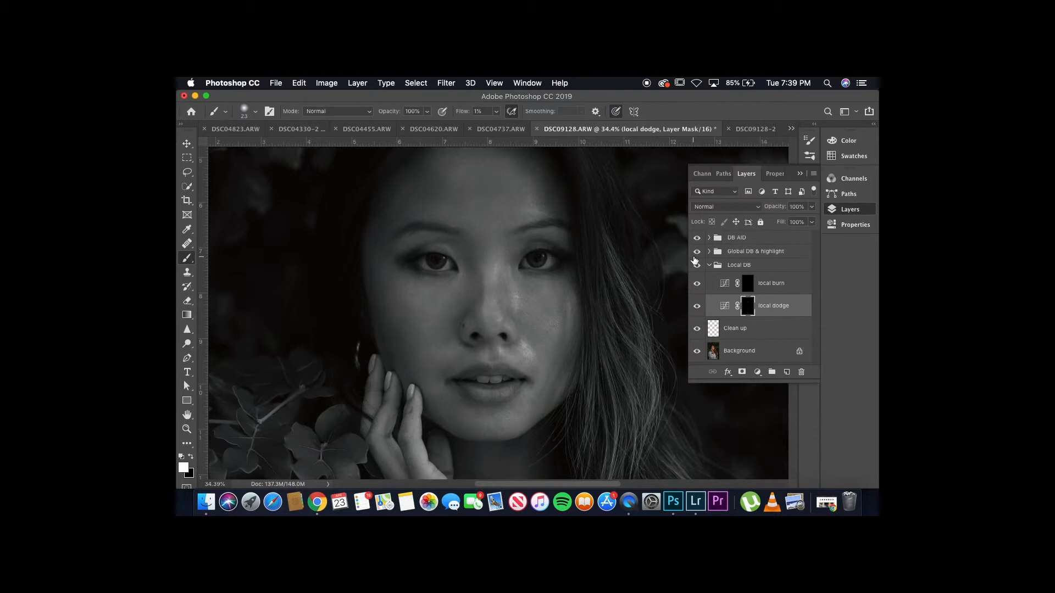
pyautogui.scroll(-5, 695, 261)
pyautogui.scroll(8, 500, 296)
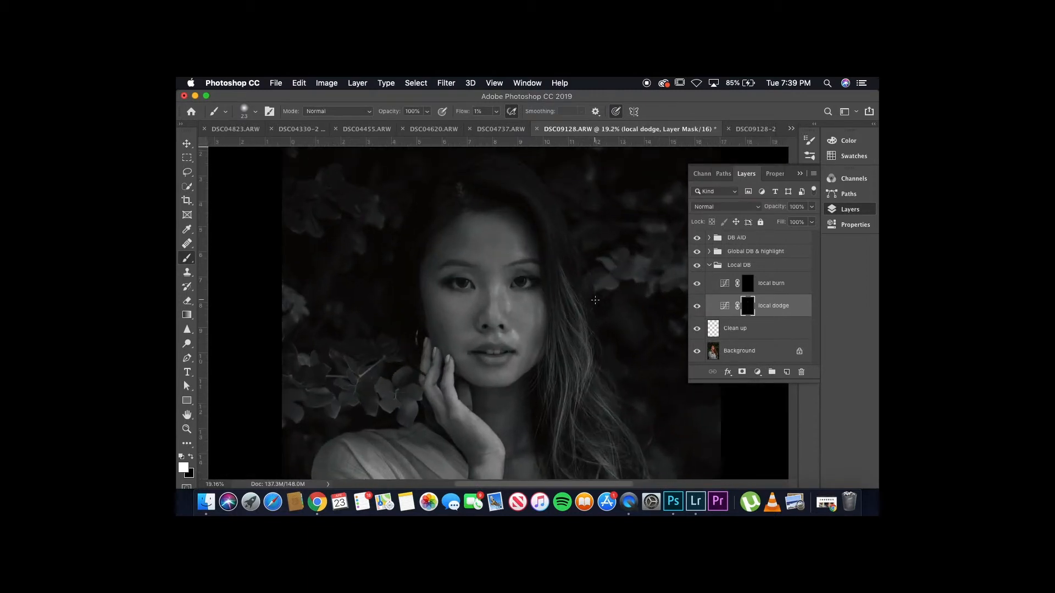
pyautogui.moveTo(293, 273); pyautogui.dragTo(272, 300)
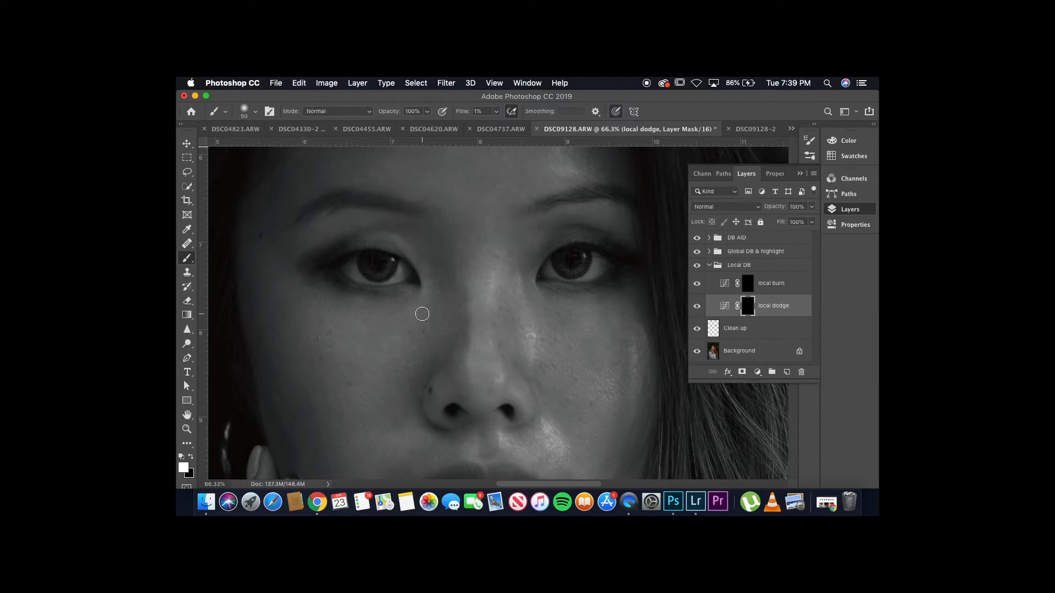
pyautogui.scroll(3, 422, 314)
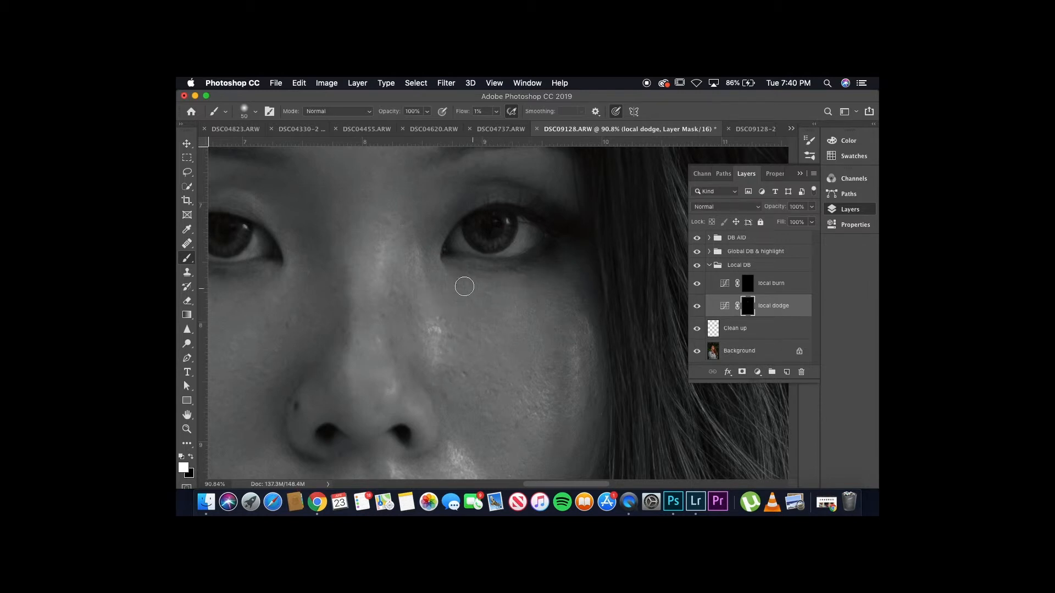
pyautogui.scroll(-5, 495, 307)
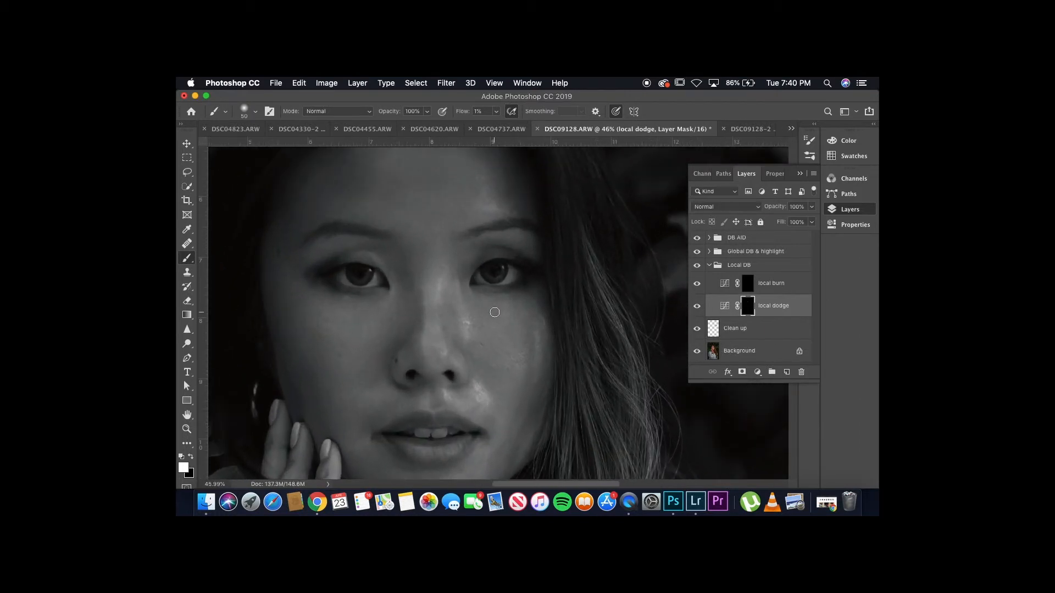
# Dodge the dark patches around the mouth corner and across the chin, adjusting the brush size as needed.
pyautogui.scroll(3, 495, 312)
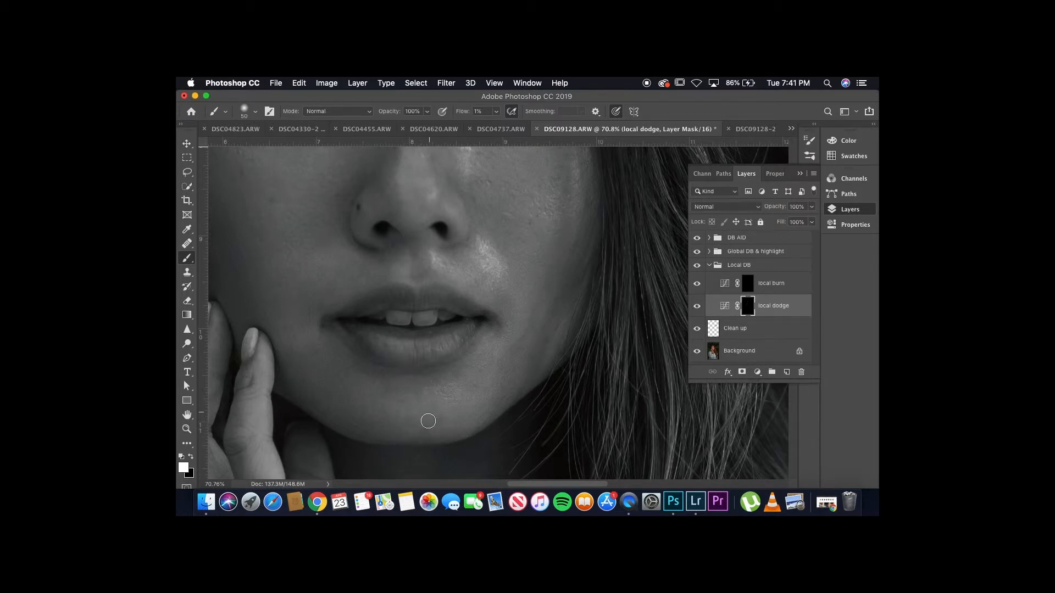
pyautogui.moveTo(496, 297)
pyautogui.mouseDown()
pyautogui.moveTo(509, 318)
pyautogui.moveTo(445, 334)
pyautogui.mouseUp()
pyautogui.scroll(3, 445, 334)
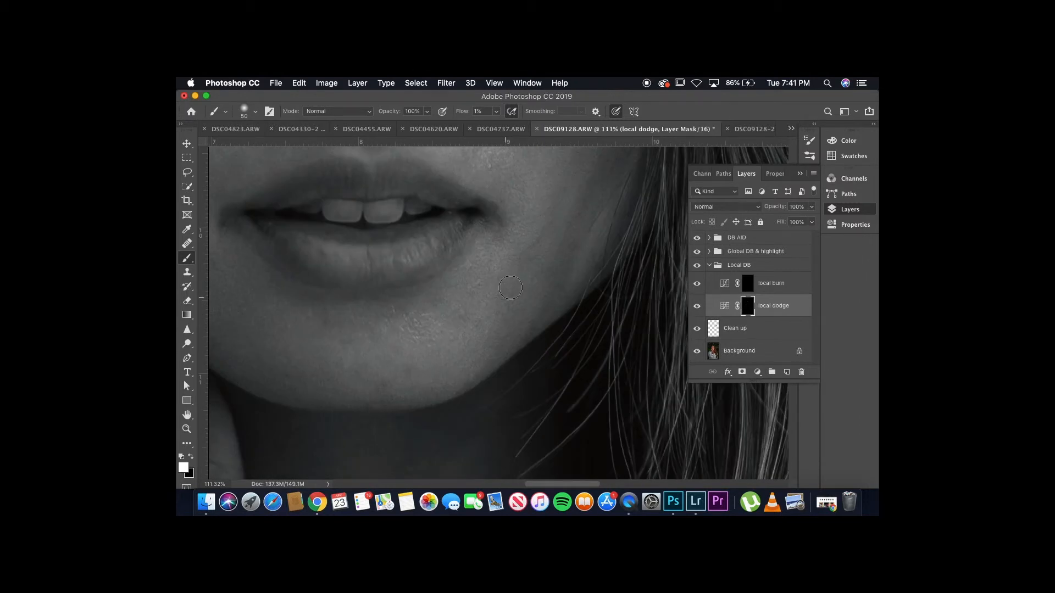
pyautogui.press('[')
pyautogui.press('[')
pyautogui.press('[')
pyautogui.press(']')
pyautogui.press(']')
pyautogui.press(']')
pyautogui.moveTo(350, 322)
pyautogui.mouseDown()
pyautogui.moveTo(324, 322)
pyautogui.moveTo(309, 372)
pyautogui.moveTo(282, 371)
pyautogui.mouseUp()
# Lighten the dark skin along the jaw beside the right-hand mouth corner with a size 37 brush.
pyautogui.scroll(-4, 281, 371)
pyautogui.scroll(5, 449, 286)
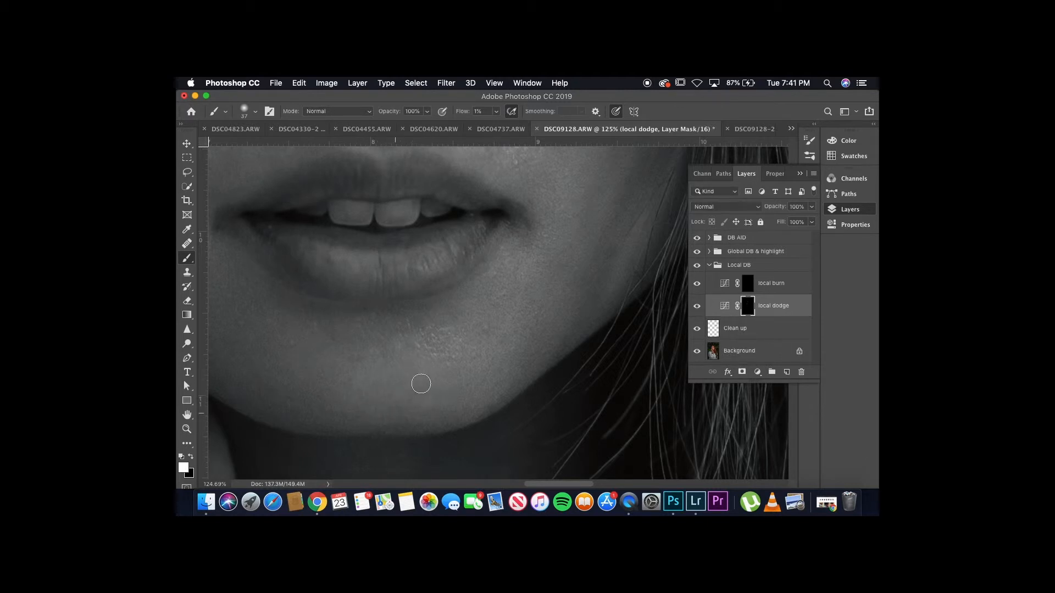
pyautogui.moveTo(575, 275)
pyautogui.mouseDown()
pyautogui.moveTo(592, 298)
pyautogui.moveTo(597, 278)
pyautogui.moveTo(598, 306)
pyautogui.moveTo(615, 249)
pyautogui.mouseUp()
# Dodge the uneven dark areas of the left-hand cheek with a size 59 brush.
pyautogui.scroll(-5, 464, 377)
pyautogui.scroll(3, 453, 404)
pyautogui.scroll(2, 453, 404)
pyautogui.moveTo(420, 261); pyautogui.dragTo(428, 261)
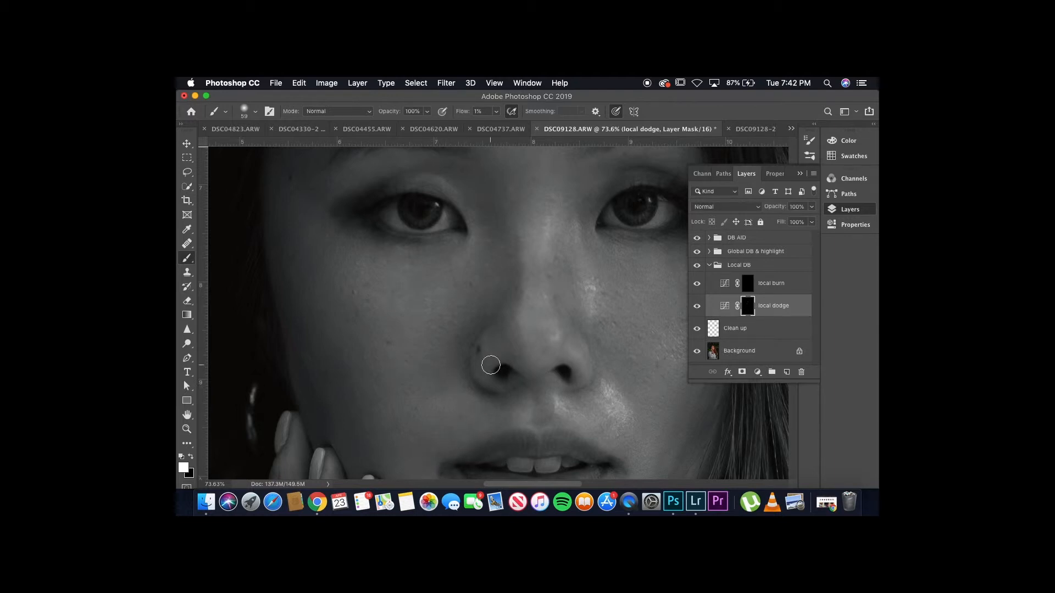
# Refine the cheek below the left-hand eye with a size 38 brush and compare the face using the Local DB group's visibility.
pyautogui.scroll(-5, 491, 365)
pyautogui.scroll(7, 571, 371)
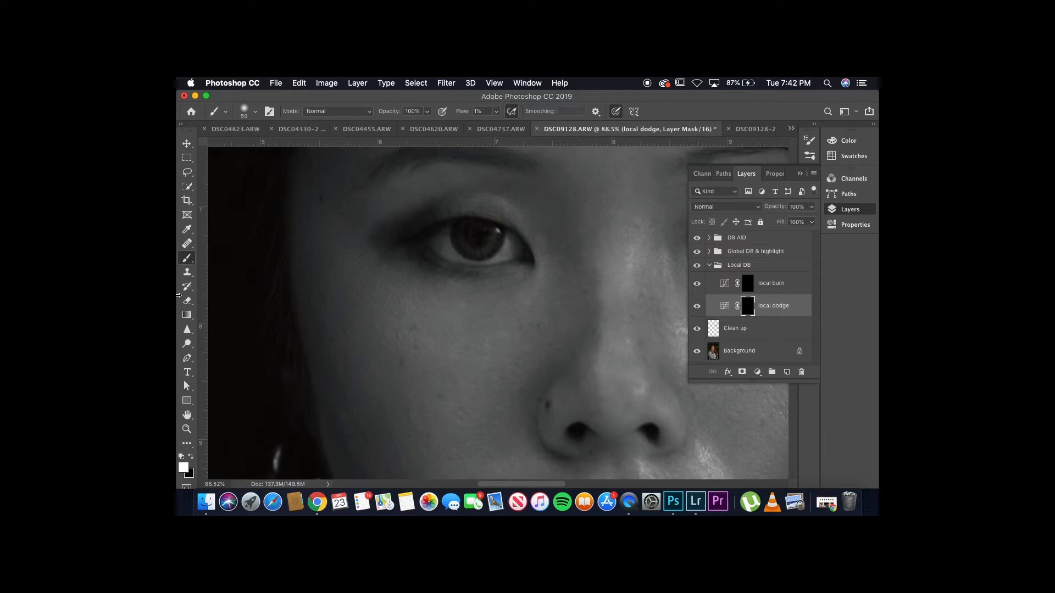
pyautogui.press('[')
pyautogui.press('[')
pyautogui.press('[')
pyautogui.press('[')
pyautogui.press('super+0')
pyautogui.click(697, 265)
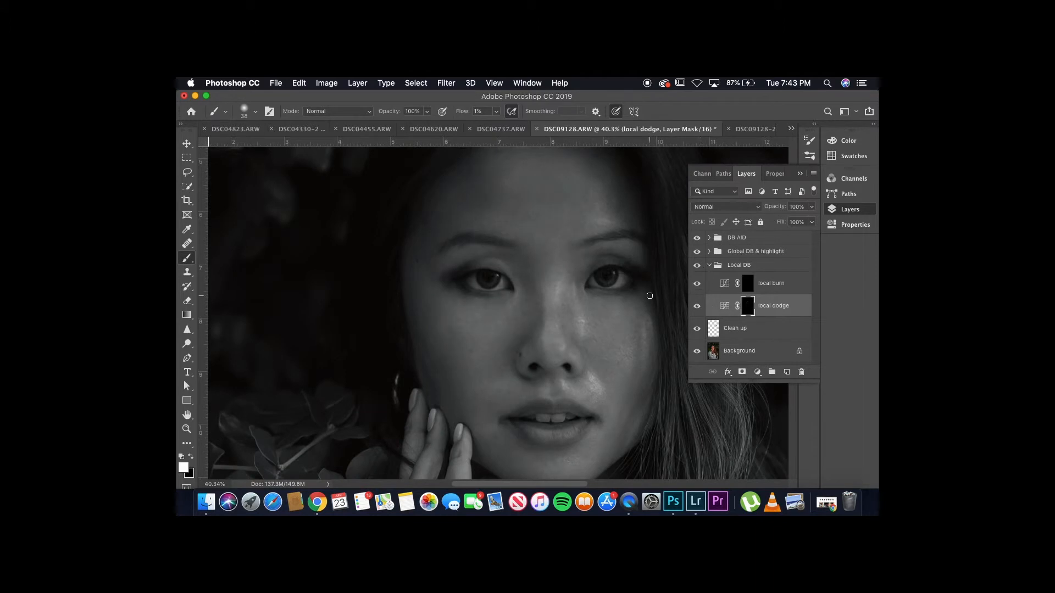
# Dodge the dark patches on the left-hand cheek and below the left-hand eye, reducing the brush size to 32.
pyautogui.scroll(5, 544, 357)
pyautogui.moveTo(423, 313); pyautogui.dragTo(440, 314)
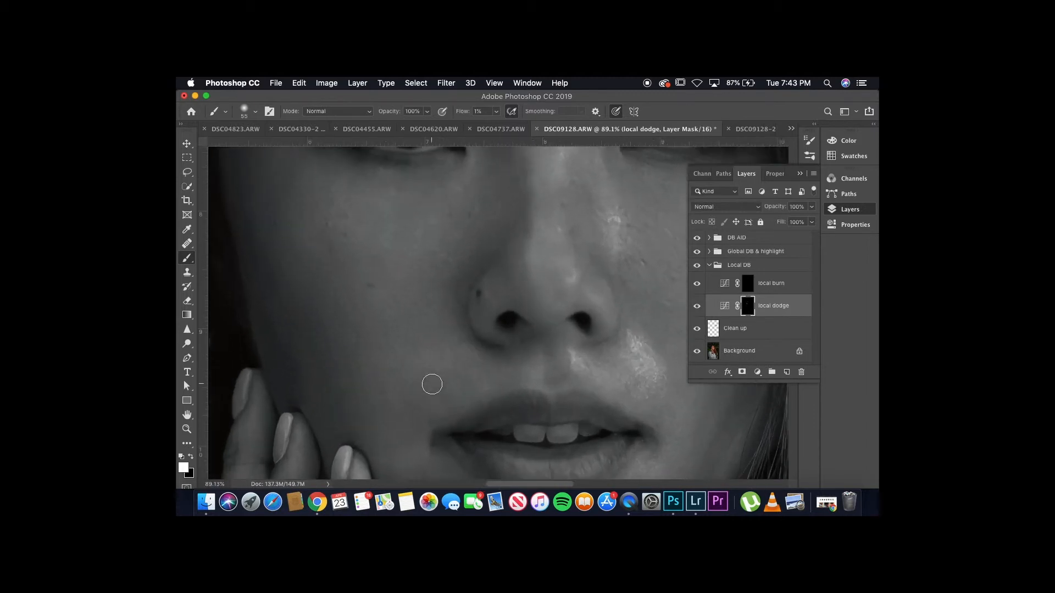
pyautogui.scroll(3, 432, 383)
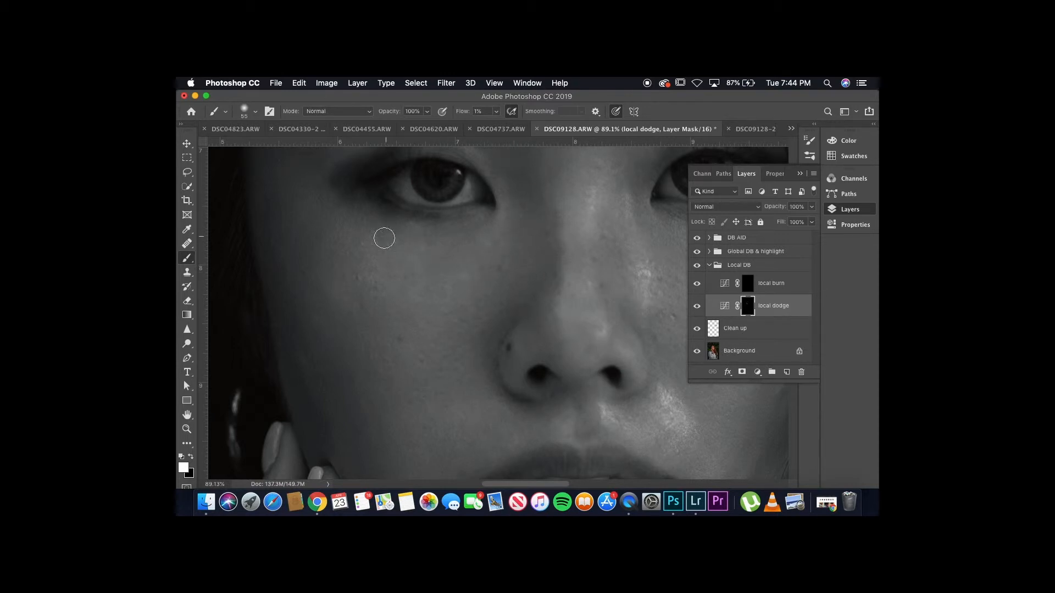
pyautogui.moveTo(401, 241); pyautogui.dragTo(387, 242)
pyautogui.press('h')
pyautogui.click(515, 246)
pyautogui.scroll(-5, 515, 243)
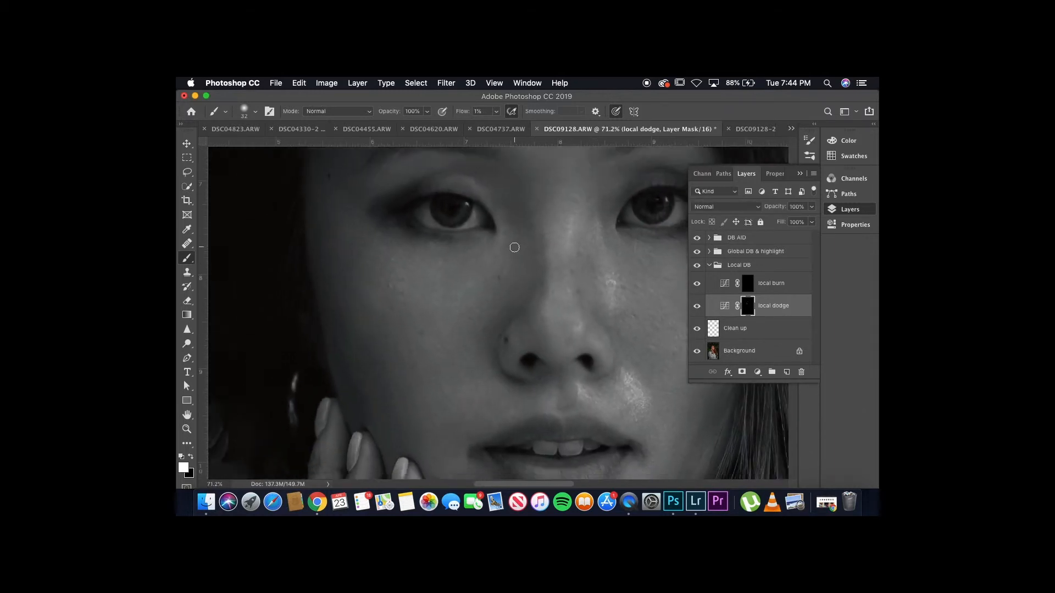
pyautogui.scroll(-8, 514, 248)
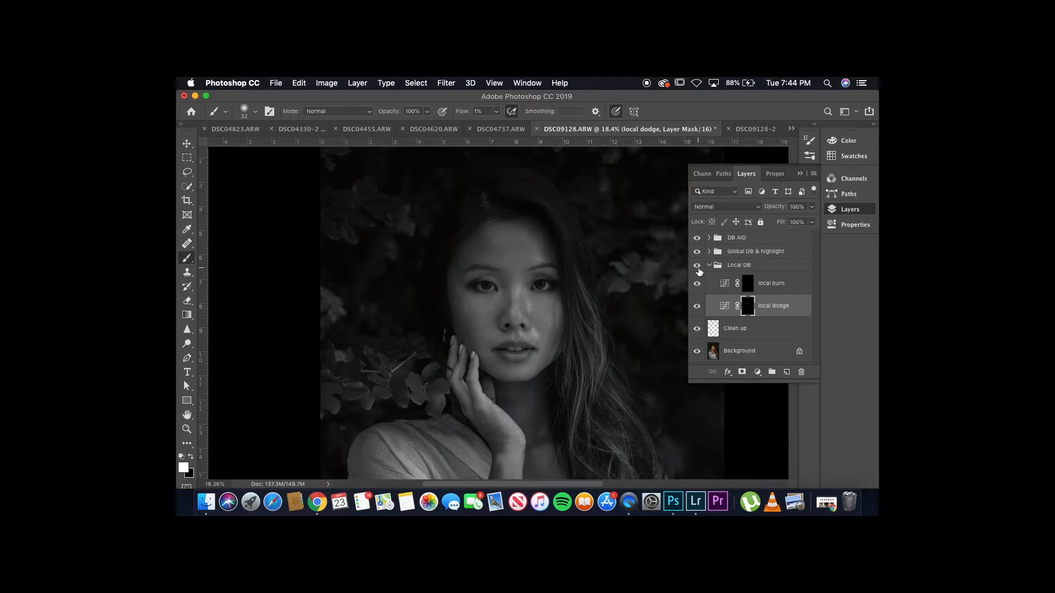
# Make the local burn mask active and check the face in colour by temporarily hiding the DB AID group.
pyautogui.click(758, 290)
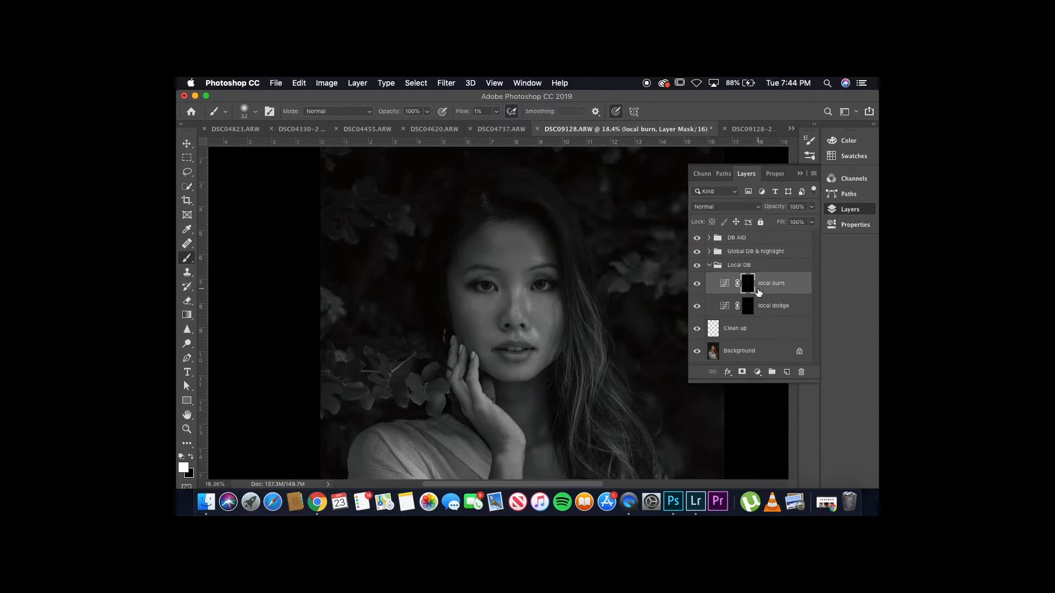
pyautogui.scroll(8, 536, 321)
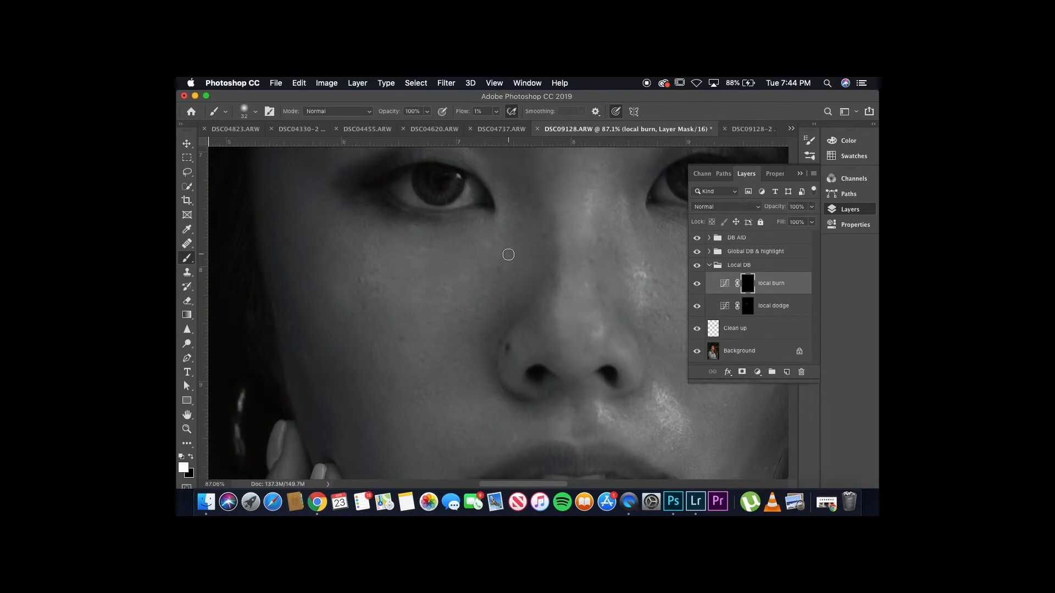
pyautogui.click(697, 240)
pyautogui.scroll(-7, 528, 280)
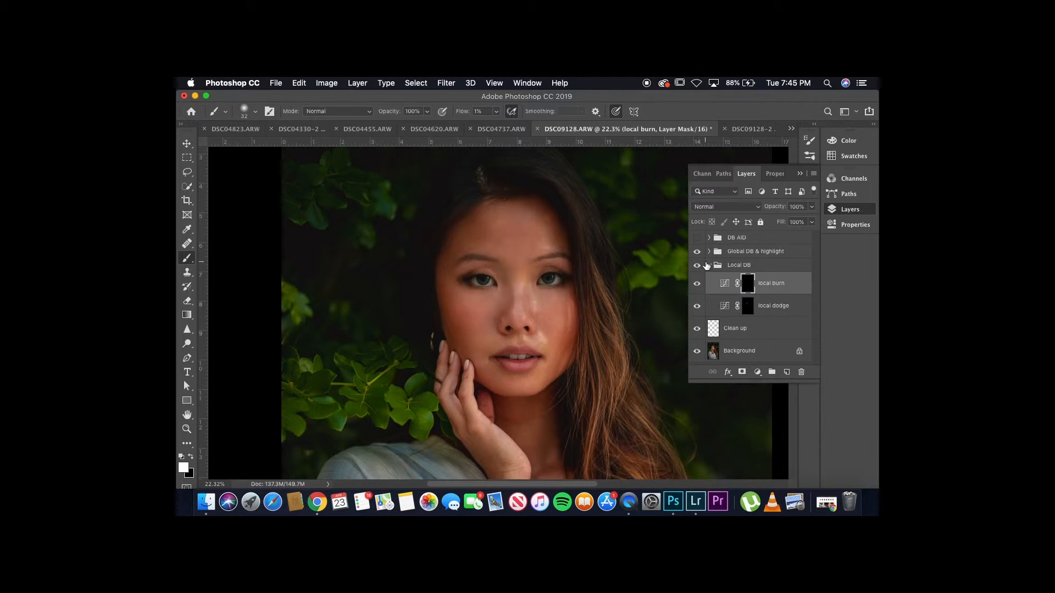
pyautogui.click(697, 240)
pyautogui.scroll(7, 598, 334)
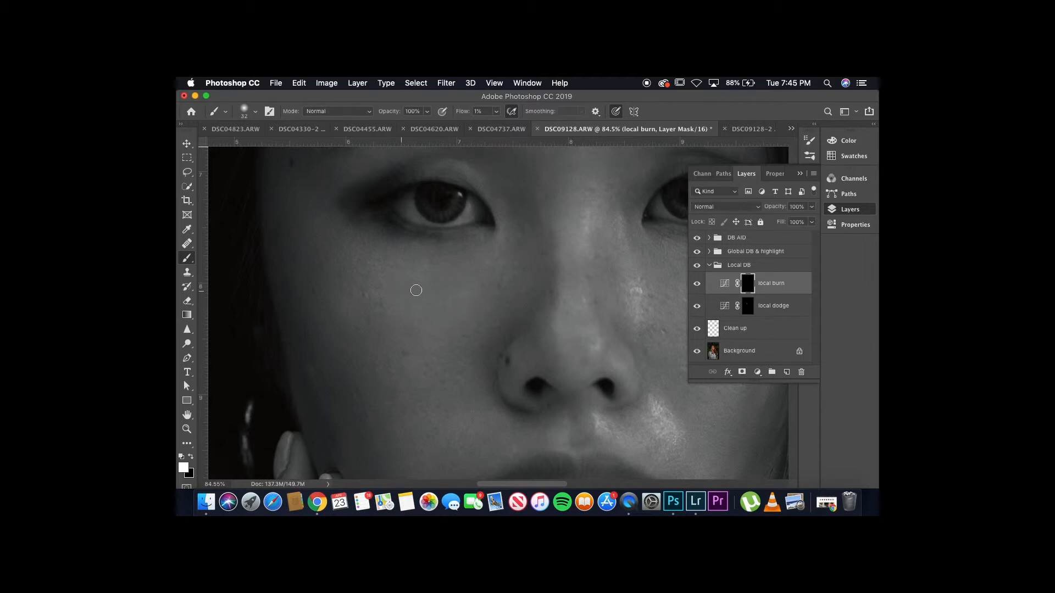
# Burn the bright patches on the left-hand cheek and below the eye on the local burn mask.
pyautogui.moveTo(357, 309); pyautogui.dragTo(367, 309)
pyautogui.moveTo(430, 262); pyautogui.dragTo(421, 286)
pyautogui.scroll(-5, 465, 331)
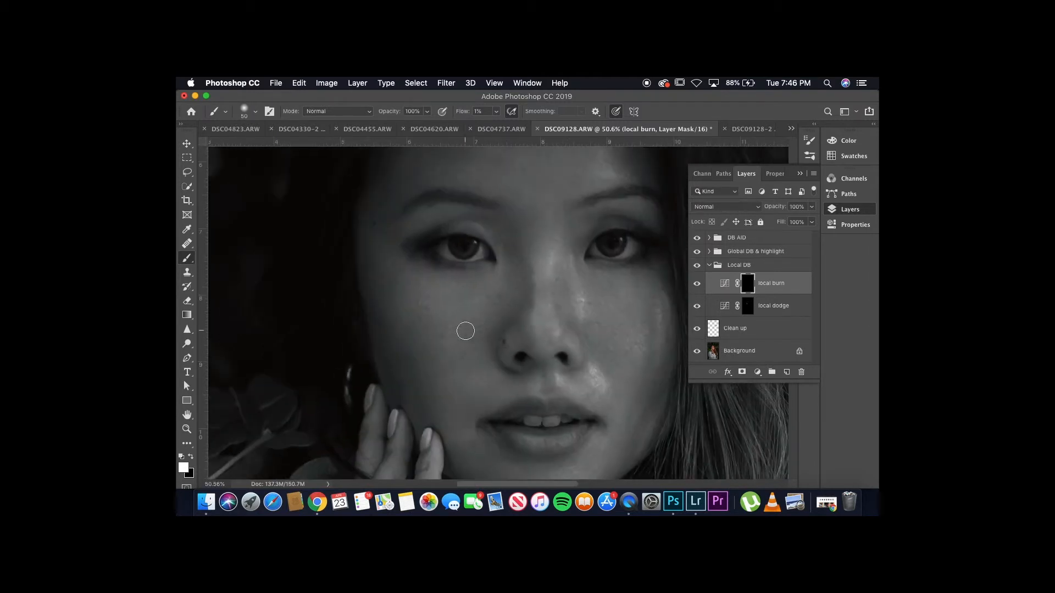
pyautogui.scroll(4, 536, 325)
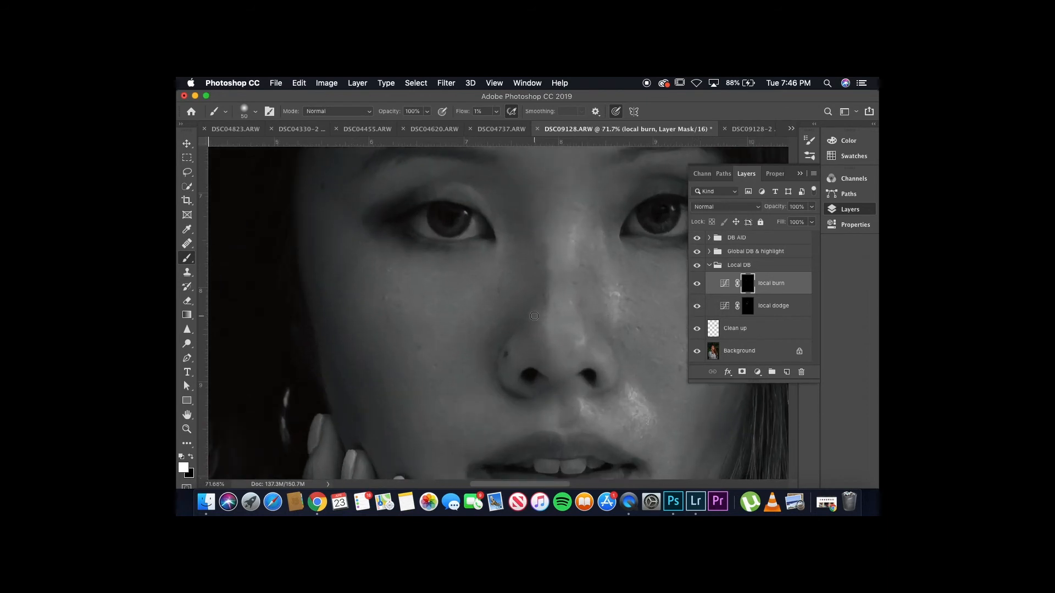
# Darken the contrast curve in the DB AID group to input 133, output 85, and collapse the group again.
pyautogui.click(710, 238)
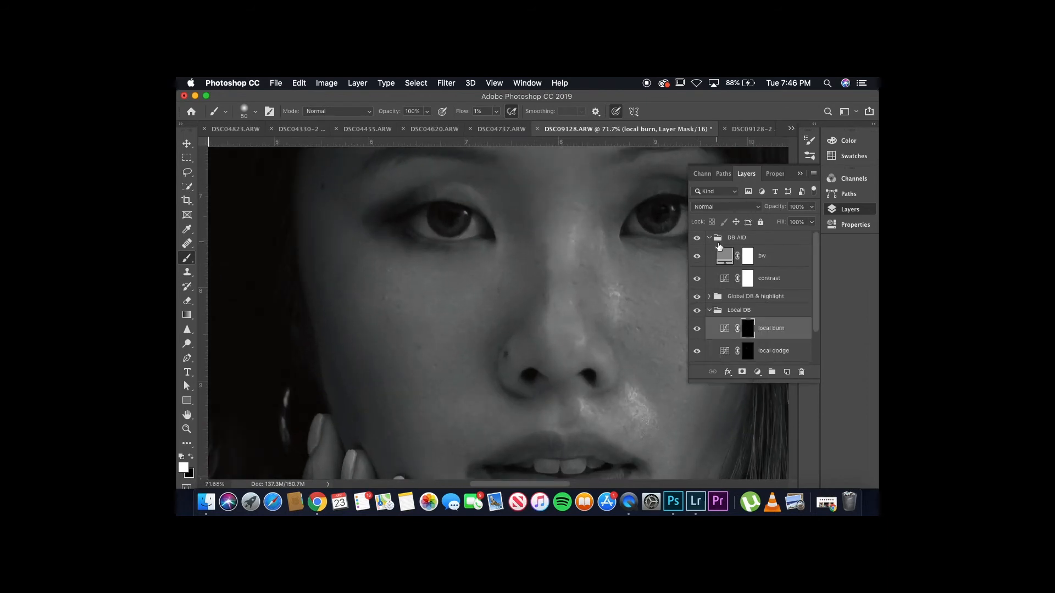
pyautogui.doubleClick(723, 281)
pyautogui.moveTo(763, 289); pyautogui.dragTo(764, 295)
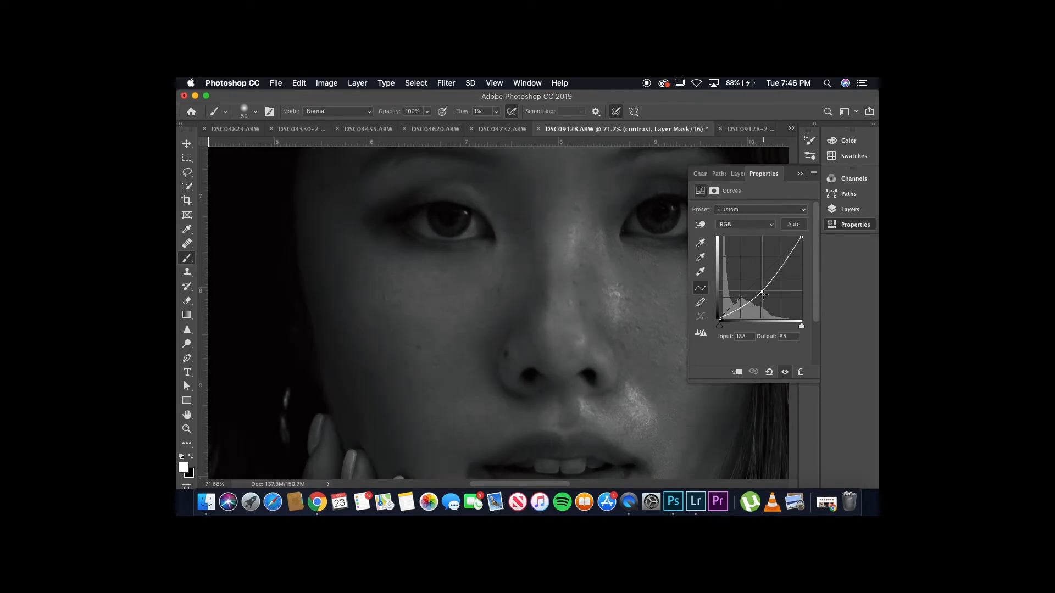
pyautogui.scroll(3, 570, 335)
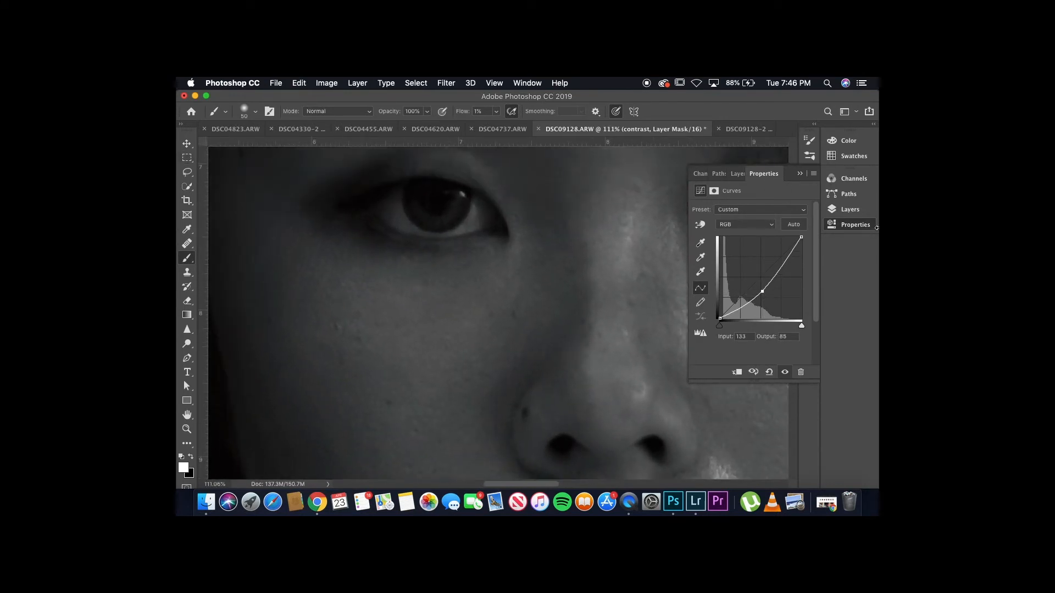
pyautogui.click(863, 214)
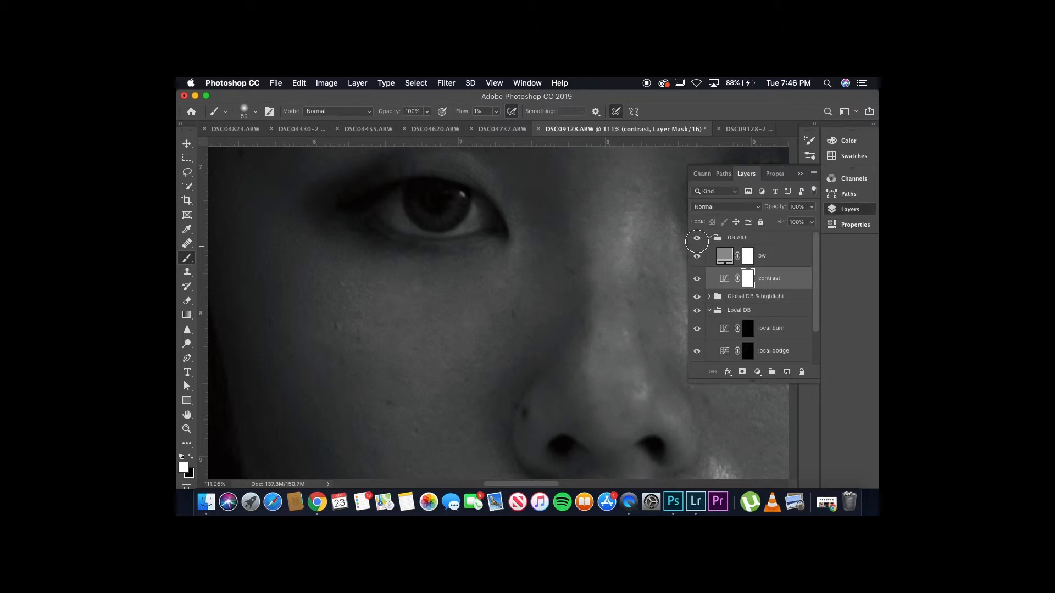
pyautogui.click(716, 240)
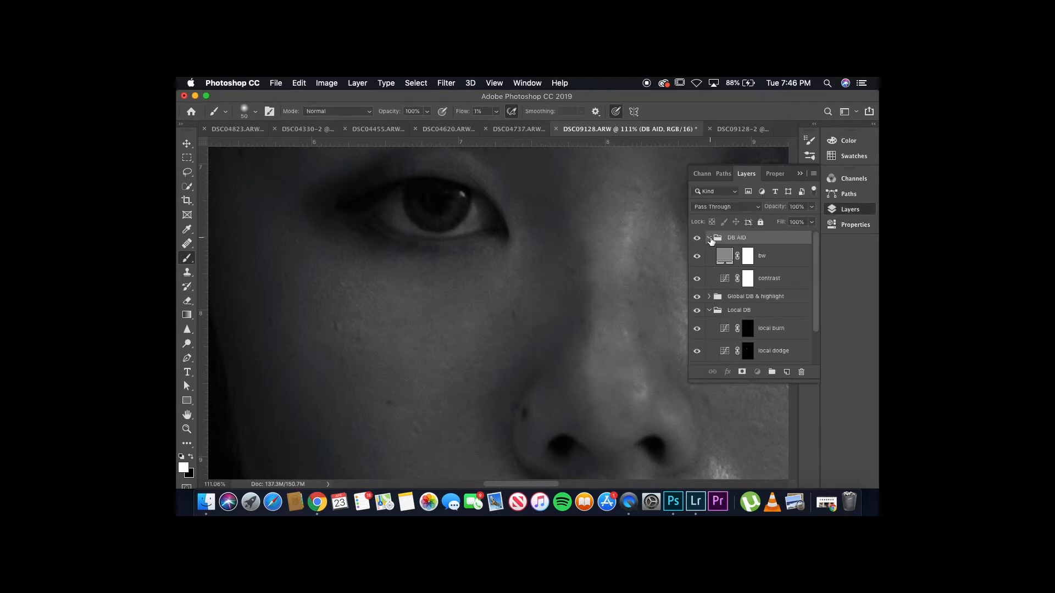
pyautogui.click(710, 238)
# Burn the bright spots on the left-hand cheek on the local burn mask with a size 22 brush.
pyautogui.click(778, 283)
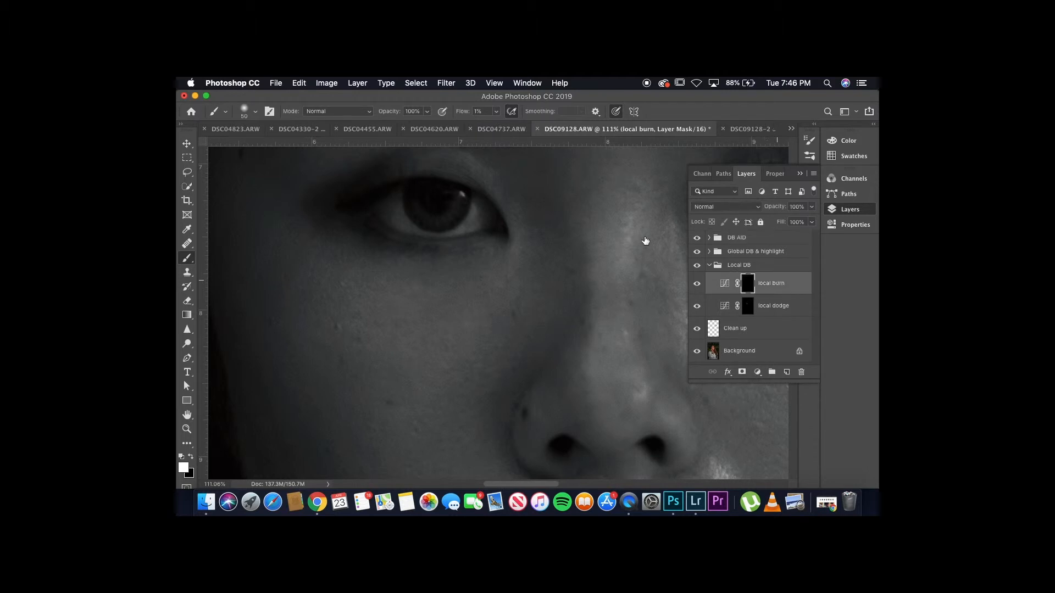
pyautogui.moveTo(370, 329); pyautogui.dragTo(331, 330)
pyautogui.scroll(-5, 444, 267)
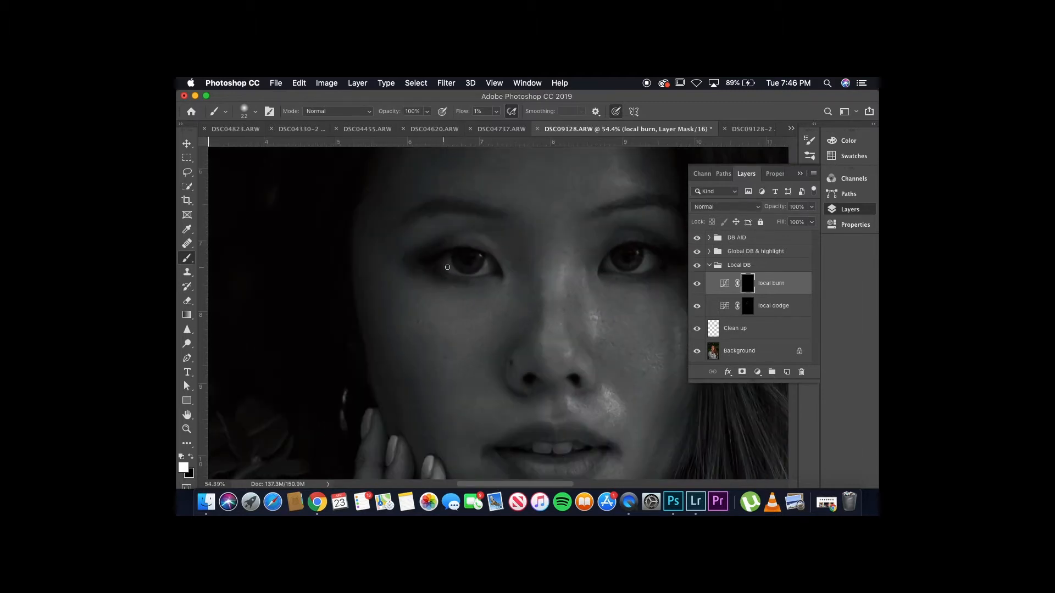
pyautogui.scroll(2, 519, 305)
pyautogui.scroll(2, 528, 312)
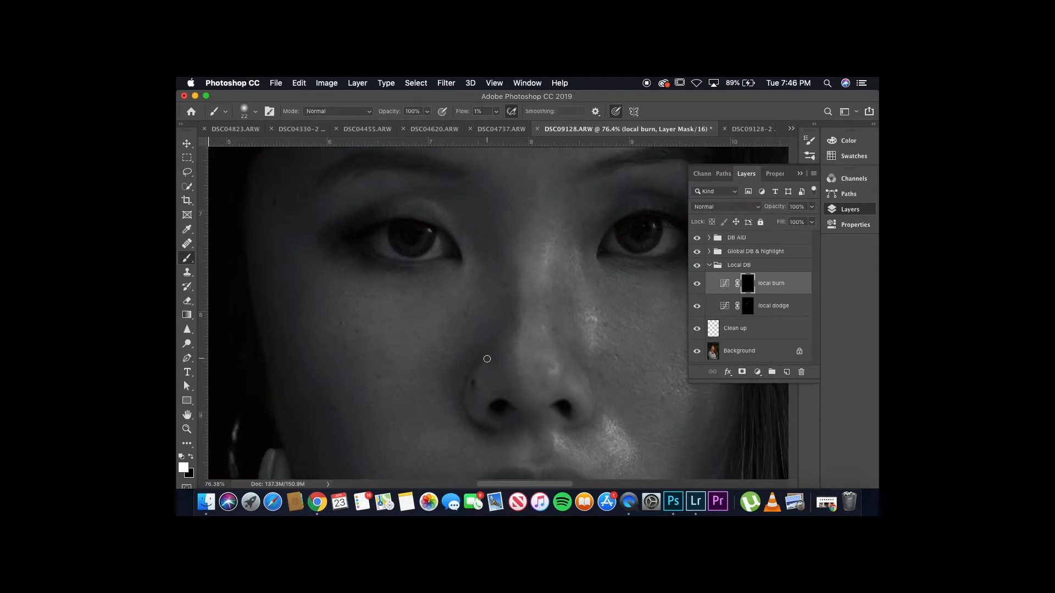
# Burn the bright, textured skin across the right-hand cheek and its outer edge with a size 24 brush.
pyautogui.scroll(2, 487, 366)
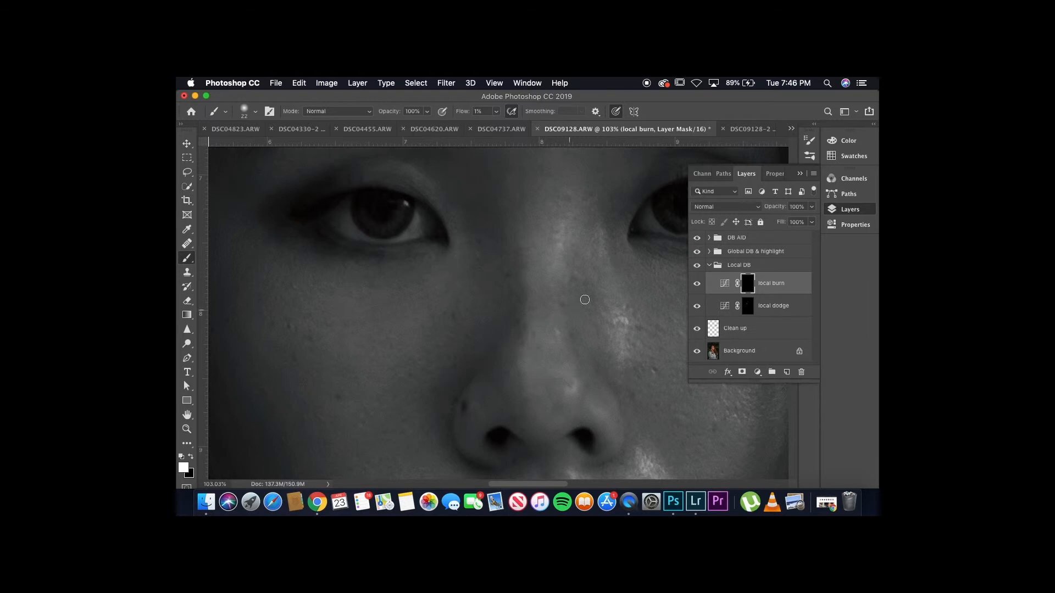
pyautogui.hscroll(5, 617, 287)
pyautogui.scroll(-2, 617, 287)
pyautogui.moveTo(606, 283)
pyautogui.mouseDown()
pyautogui.moveTo(582, 256)
pyautogui.moveTo(512, 231)
pyautogui.mouseUp()
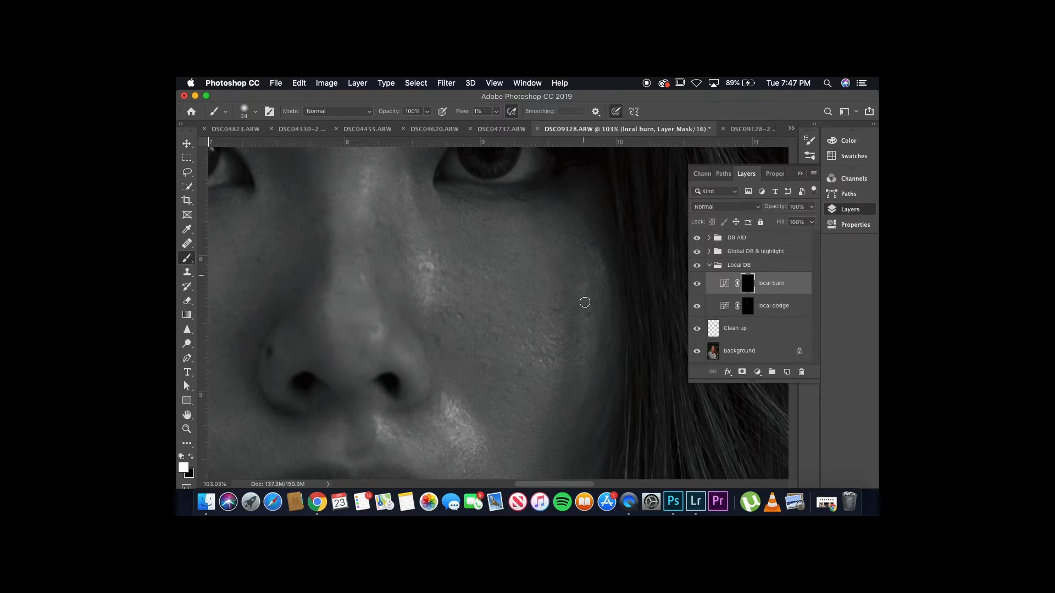
pyautogui.moveTo(587, 315); pyautogui.dragTo(622, 286)
pyautogui.scroll(-10, 622, 286)
pyautogui.scroll(-3, 622, 285)
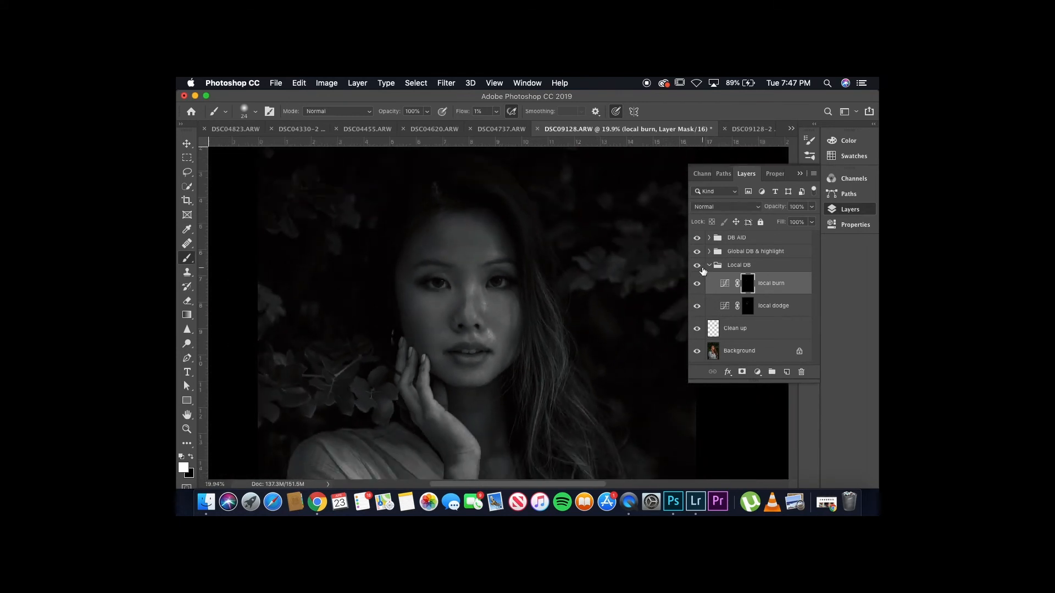
# Burn the uneven bright areas of the forehead and above the right-hand eyebrow, adjusting the brush size.
pyautogui.scroll(8, 563, 303)
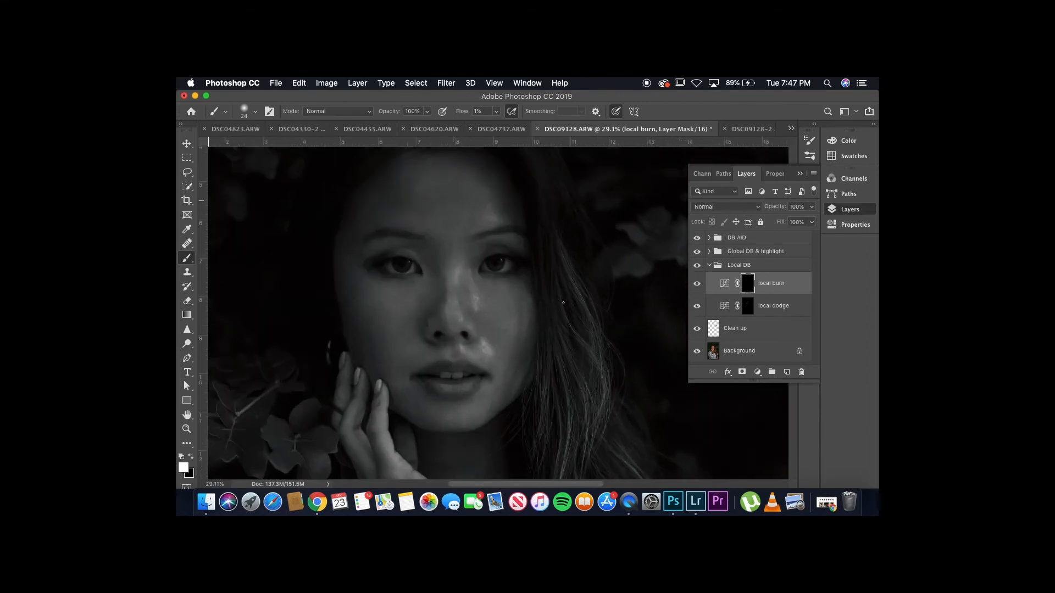
pyautogui.scroll(4, 557, 308)
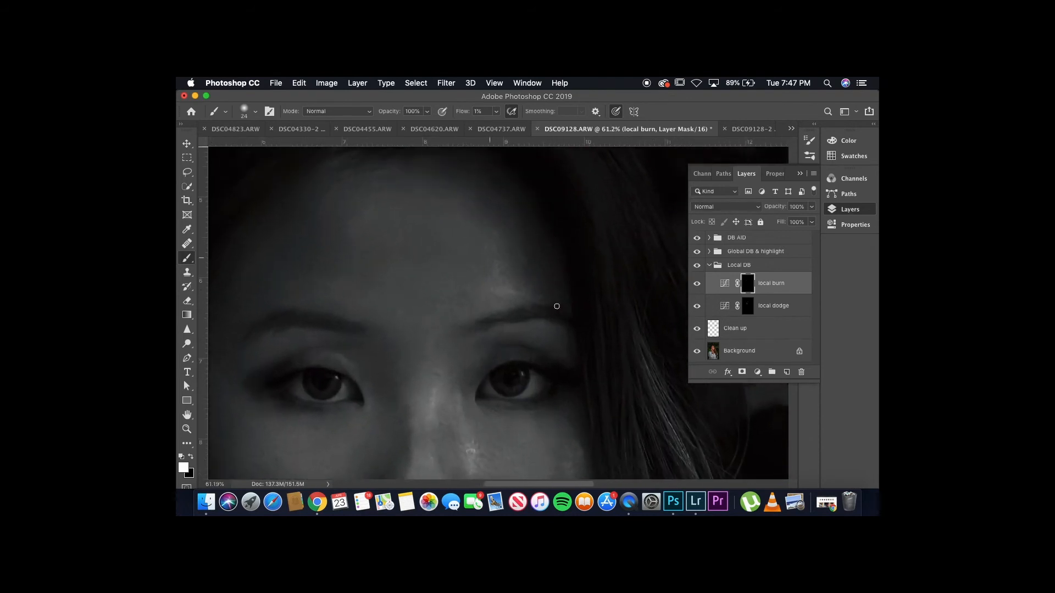
pyautogui.scroll(-2, 556, 307)
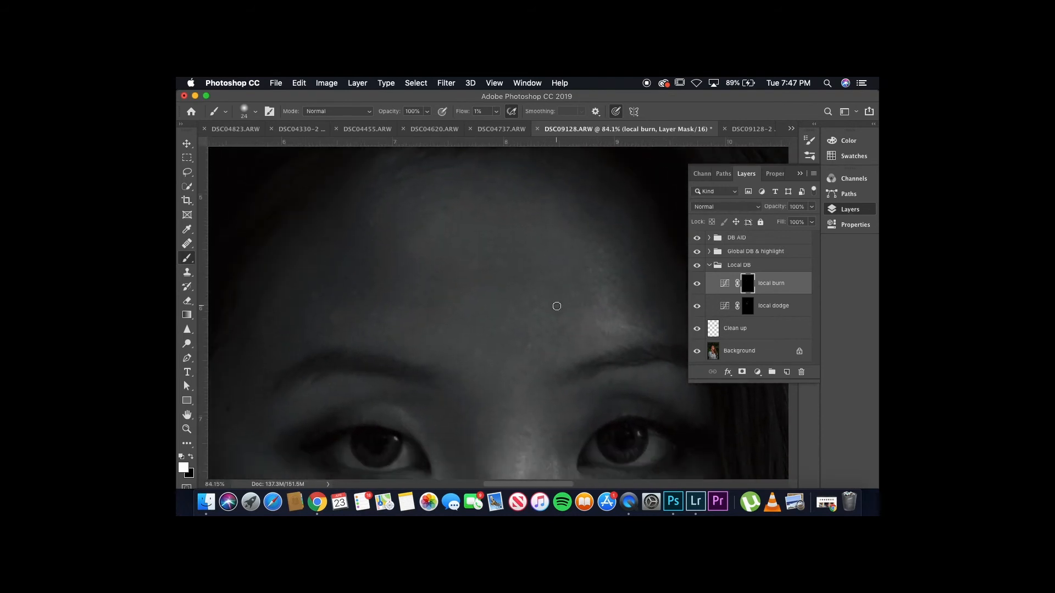
pyautogui.moveTo(457, 216); pyautogui.dragTo(441, 205)
pyautogui.moveTo(489, 262); pyautogui.dragTo(475, 250)
pyautogui.moveTo(568, 320); pyautogui.dragTo(575, 320)
pyautogui.press('super+0')
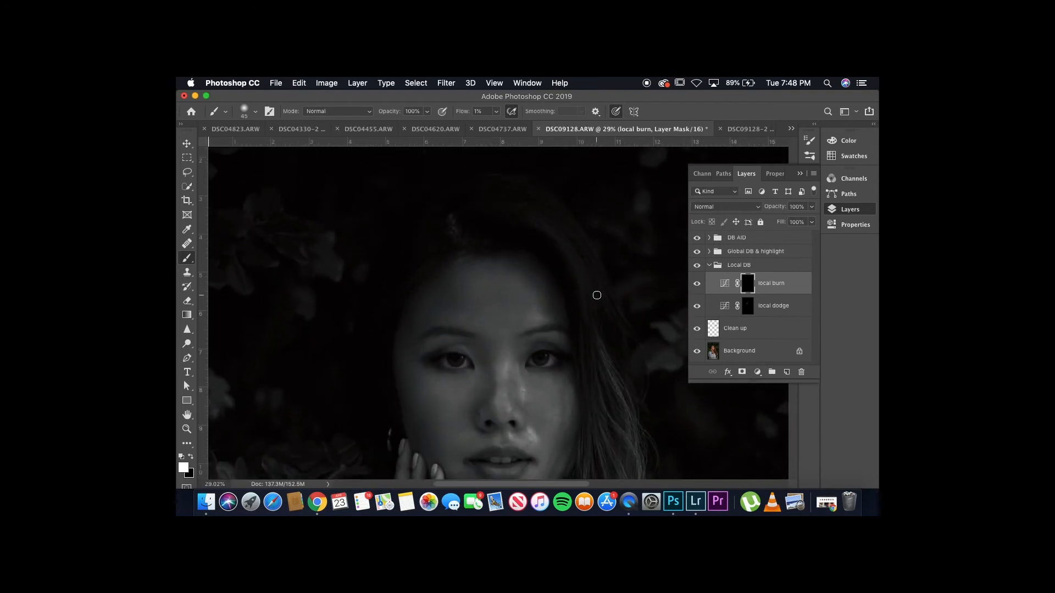
# Hide the DB AID group and compare the whole portrait in colour with and without the Local DB group.
pyautogui.press('super+minus')
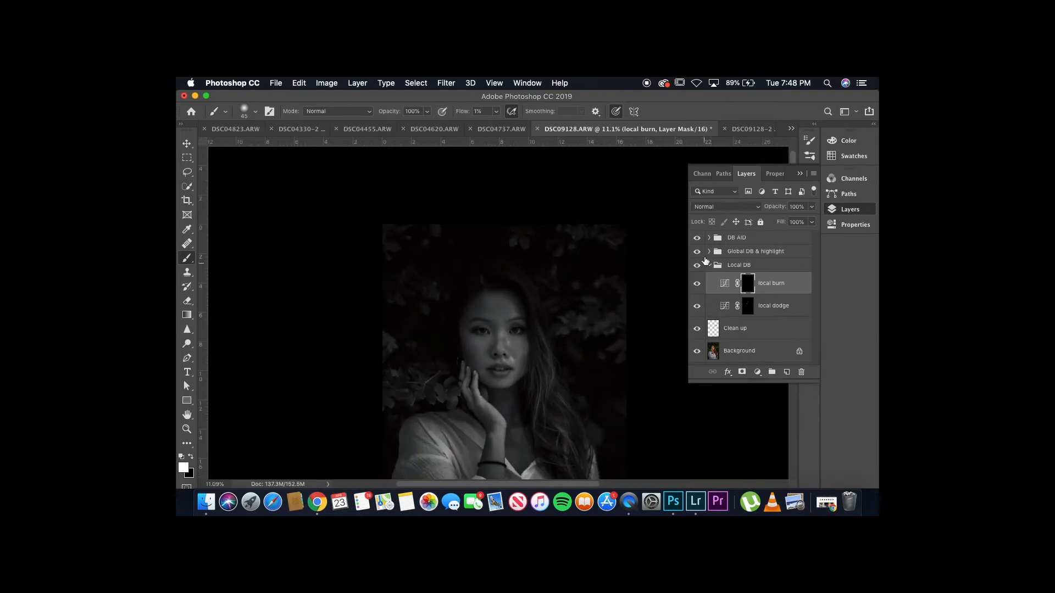
pyautogui.click(696, 238)
pyautogui.click(707, 270)
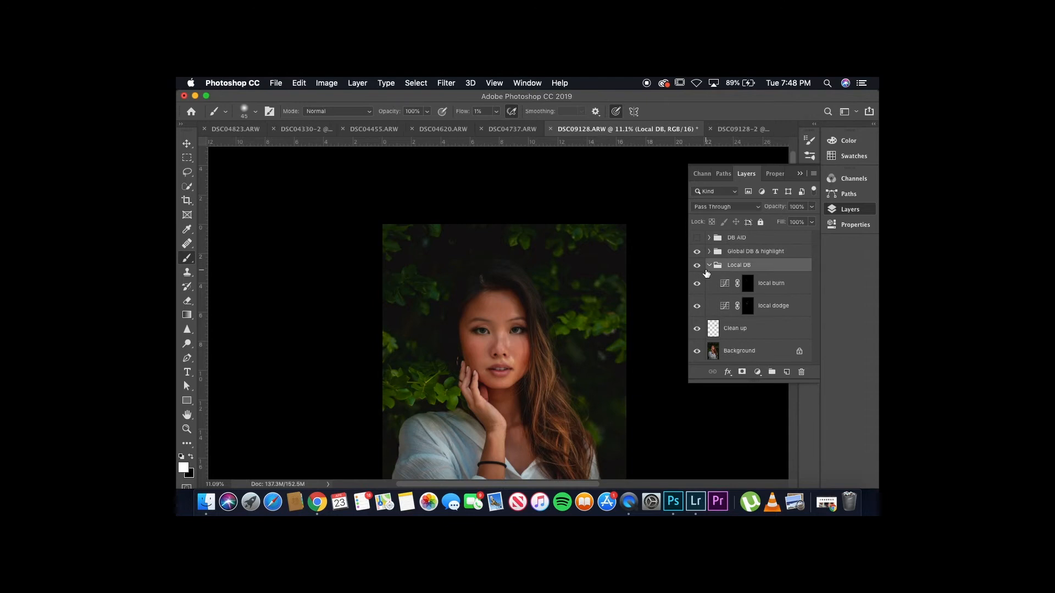
pyautogui.doubleClick(705, 271)
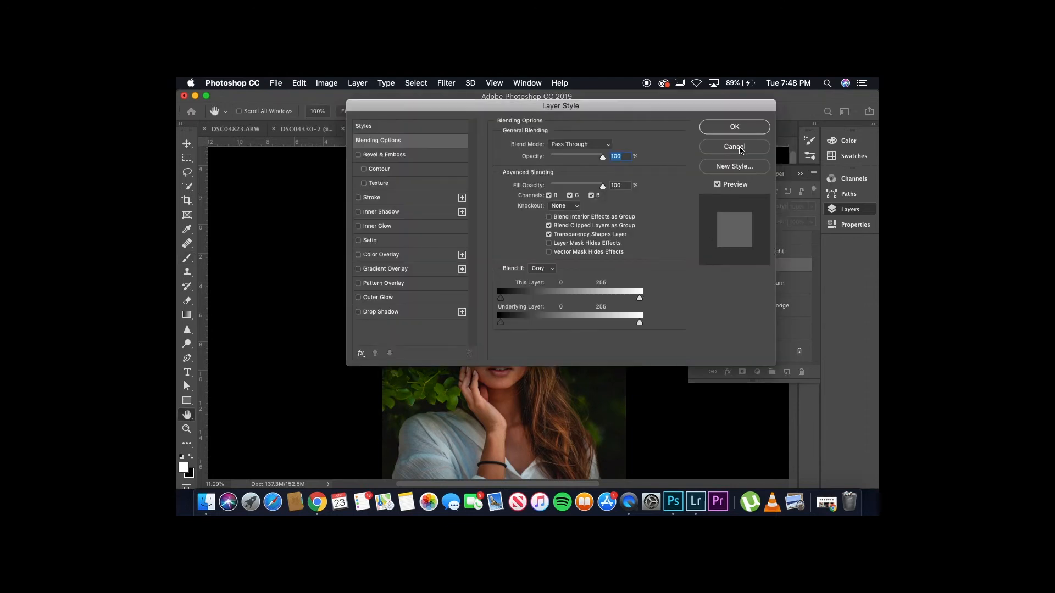
pyautogui.click(740, 148)
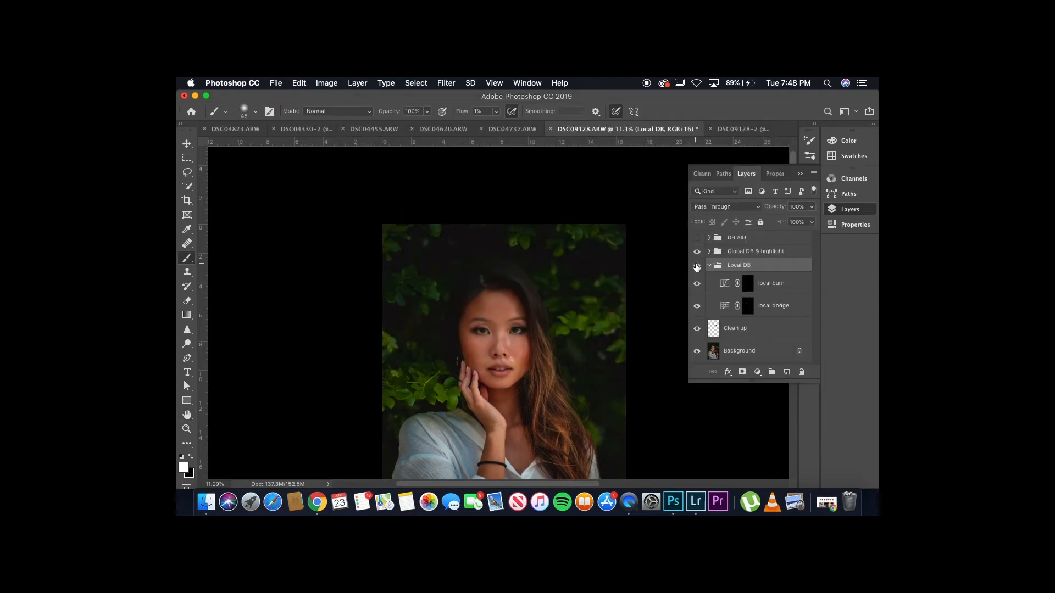
pyautogui.click(697, 266)
pyautogui.press('super+plus')
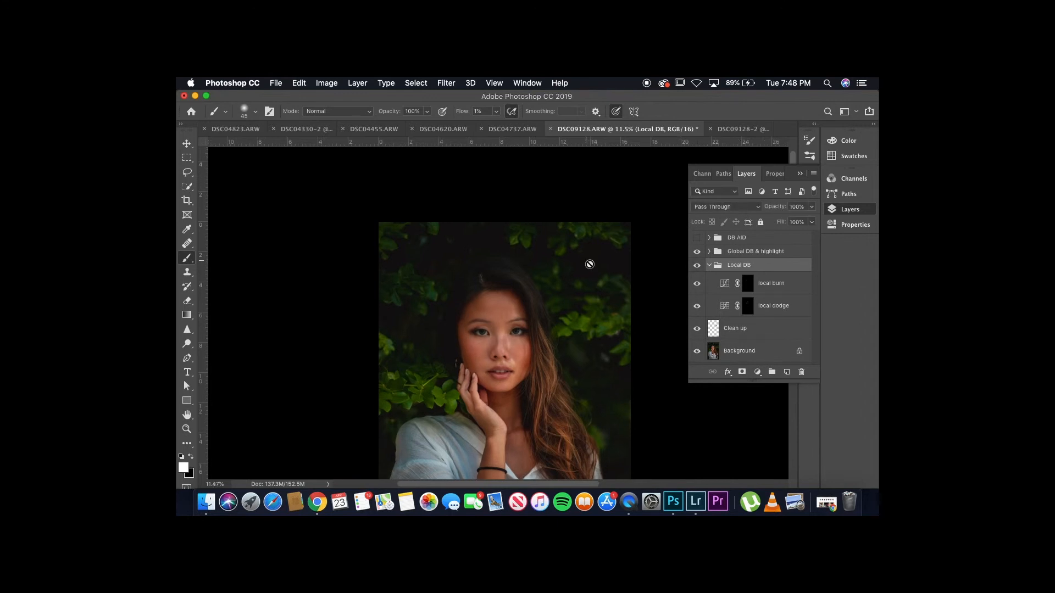
# Examine the retouched face more closely by switching the Local DB group's visibility off and on several times.
pyautogui.scroll(2, 589, 264)
pyautogui.scroll(-3, 590, 264)
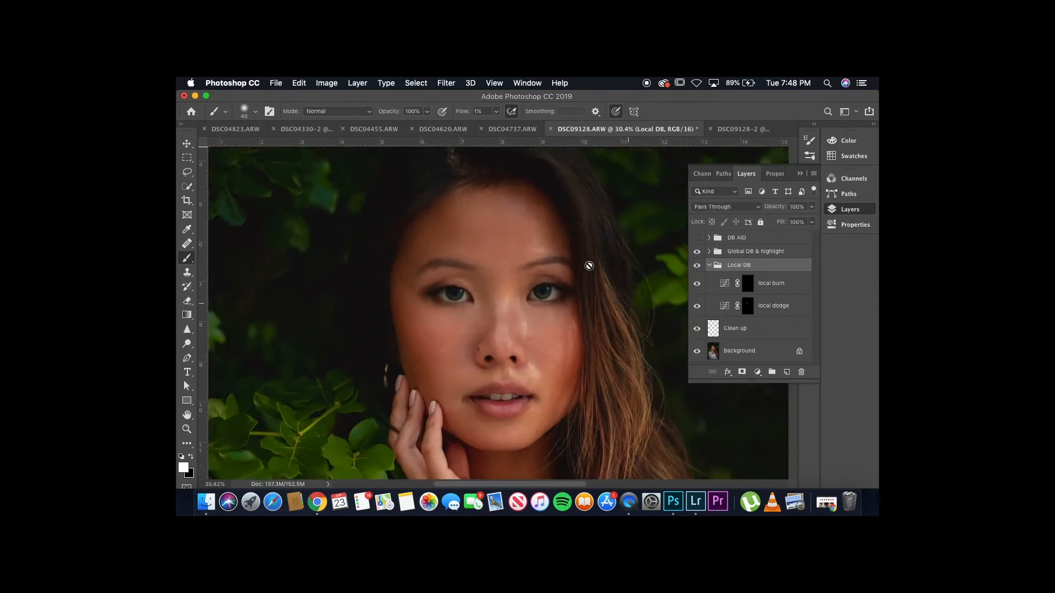
pyautogui.click(698, 265)
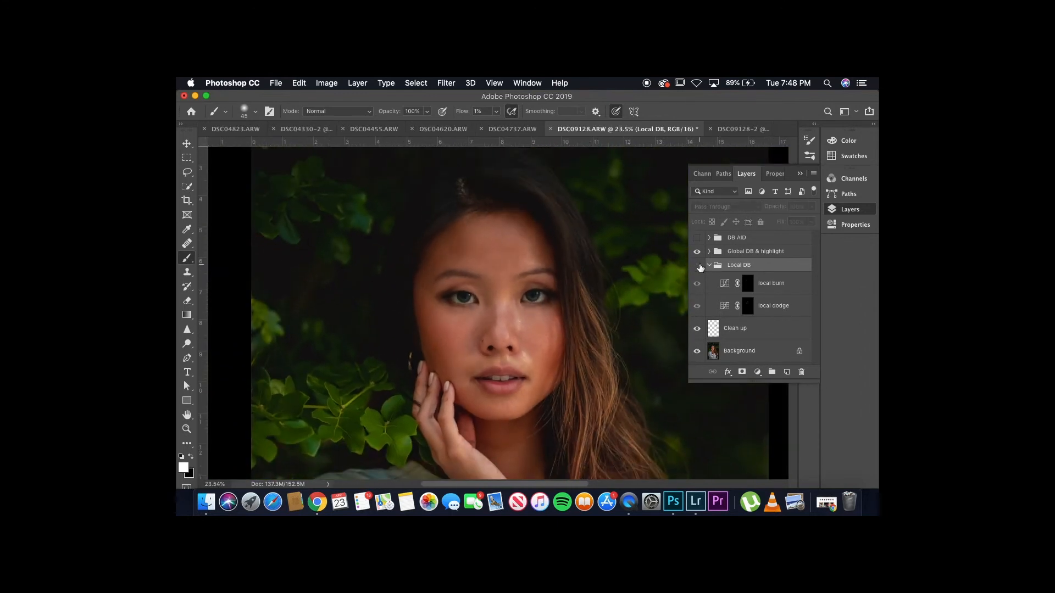
pyautogui.click(697, 265)
pyautogui.click(699, 267)
pyautogui.click(699, 266)
pyautogui.click(699, 267)
pyautogui.scroll(5, 562, 319)
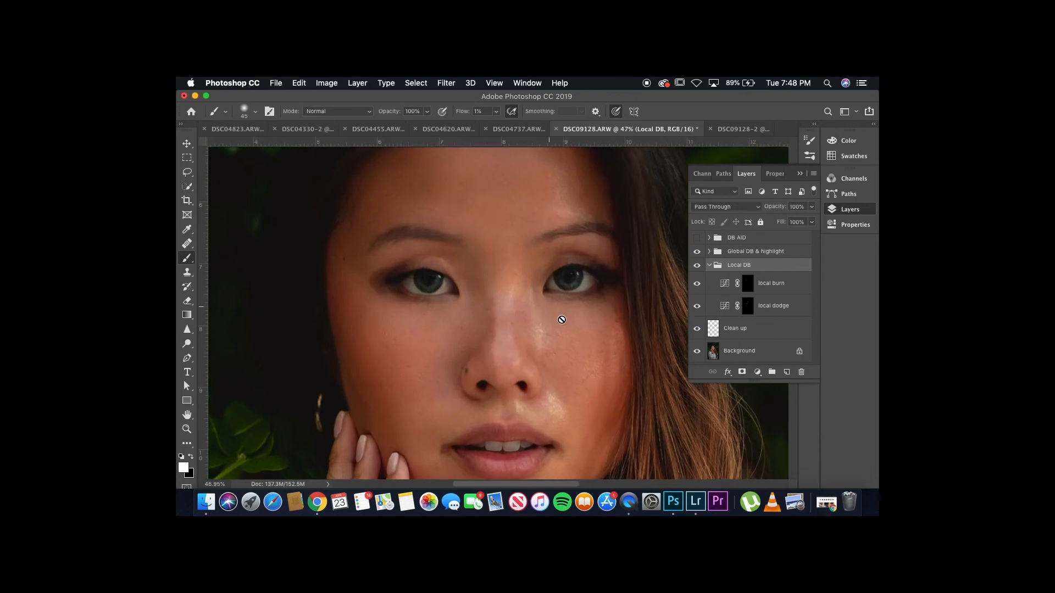
# Show the DB AID group and dodge the dark blemishes under the left-hand eye and on the cheek below it on the local dodge mask.
pyautogui.click(698, 238)
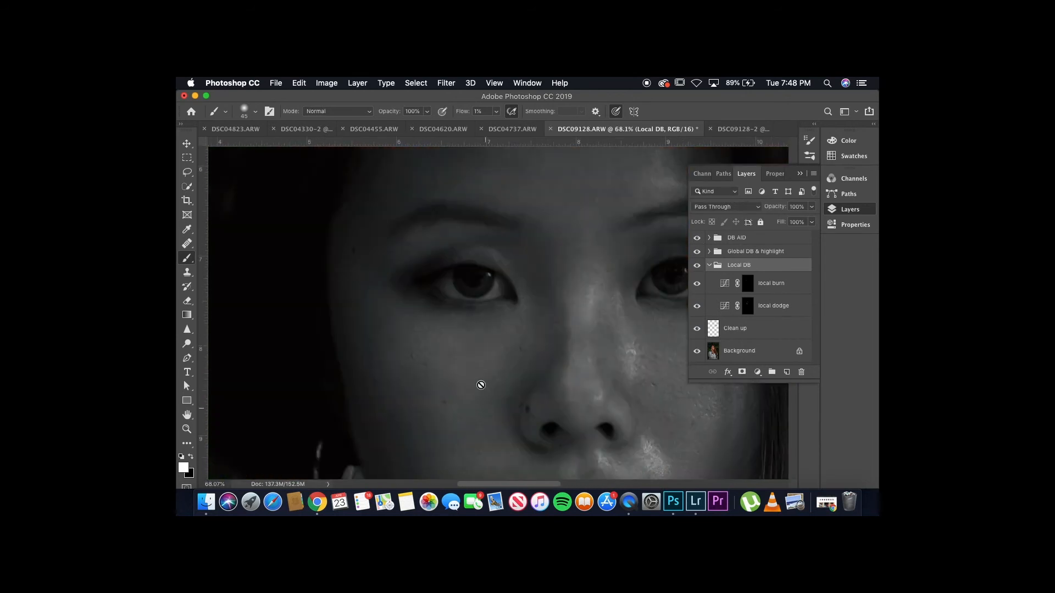
pyautogui.click(763, 309)
pyautogui.scroll(2, 461, 315)
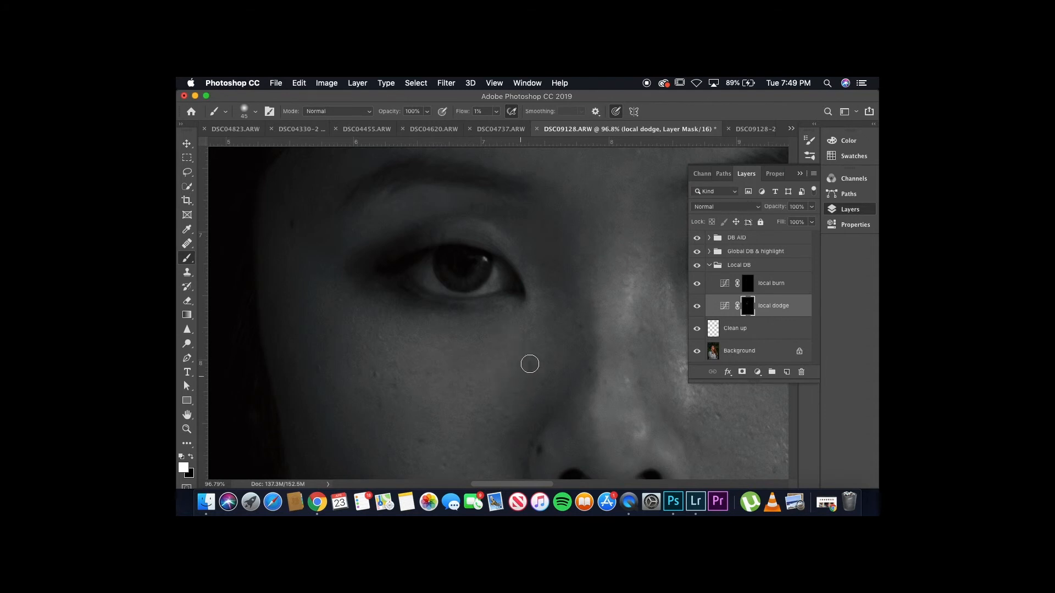
pyautogui.moveTo(532, 327); pyautogui.dragTo(528, 328)
pyautogui.scroll(-4, 415, 398)
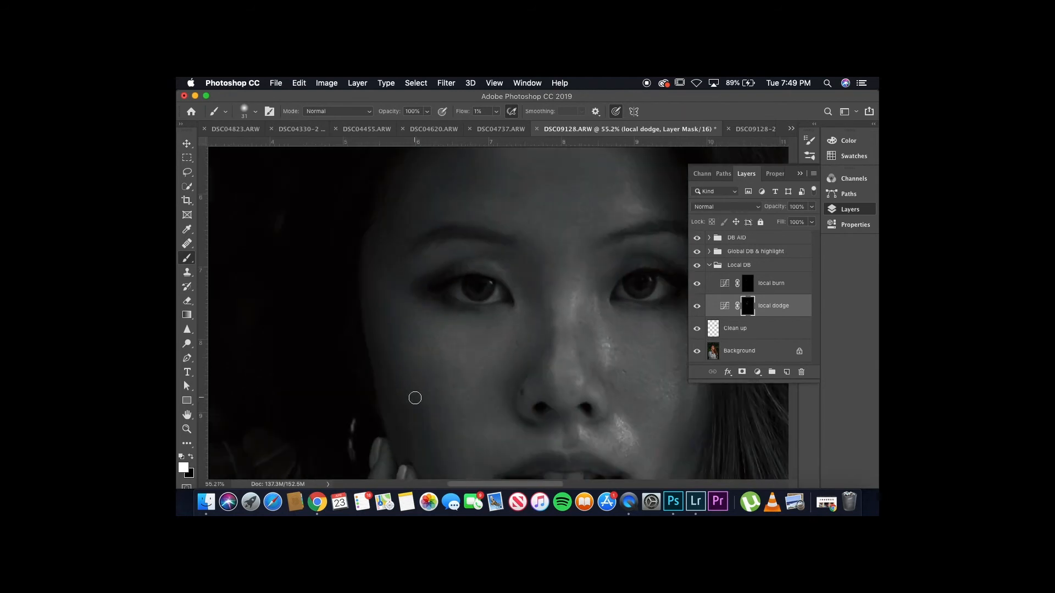
pyautogui.scroll(4, 537, 356)
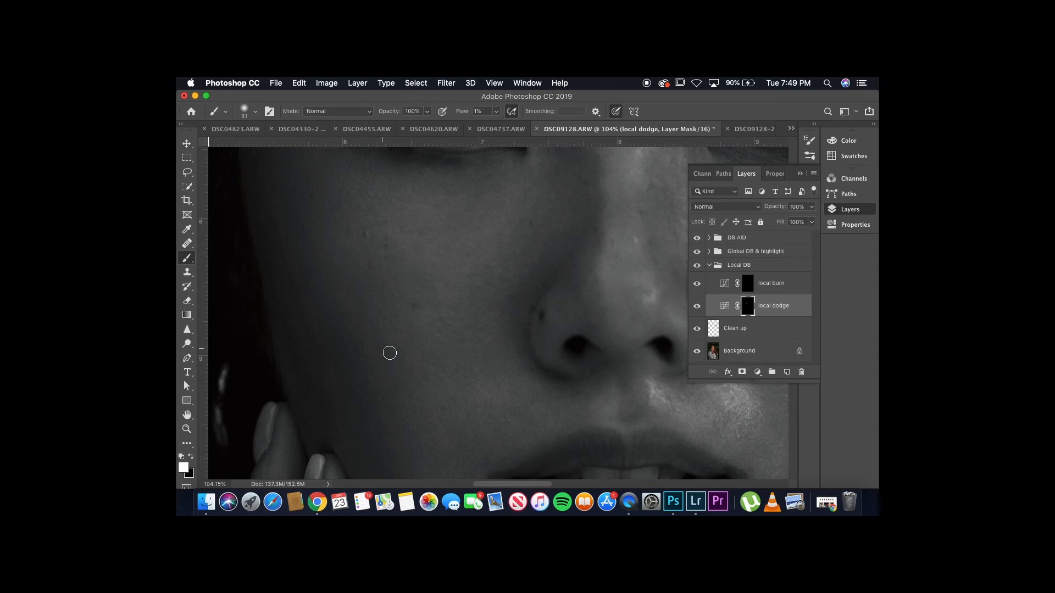
# Dodge the dark spots and pores across the right-hand cheek and beneath the right-hand eye with an enlarged brush.
pyautogui.hscroll(10, 434, 313)
pyautogui.scroll(5, 433, 312)
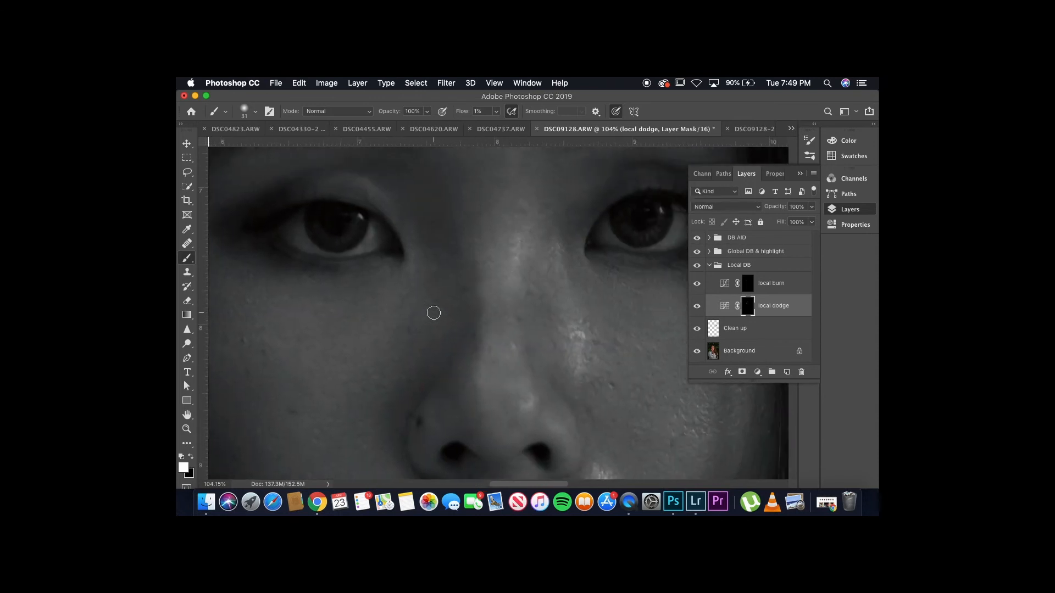
pyautogui.scroll(-5, 433, 313)
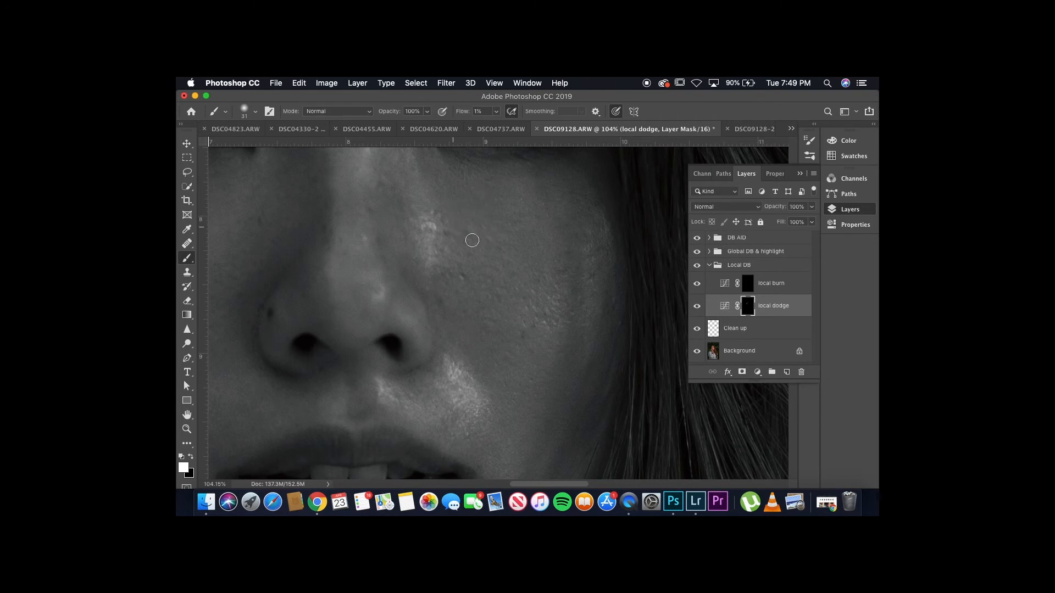
pyautogui.press(']')
pyautogui.press(']')
pyautogui.press(']')
pyautogui.moveTo(555, 330); pyautogui.dragTo(546, 330)
pyautogui.moveTo(544, 330); pyautogui.dragTo(525, 334)
pyautogui.moveTo(549, 192); pyautogui.dragTo(549, 208)
# Even out the forehead by painting on the local burn mask with a size 53 brush and on the local dodge mask at size 40.
pyautogui.scroll(-10, 613, 215)
pyautogui.scroll(8, 612, 214)
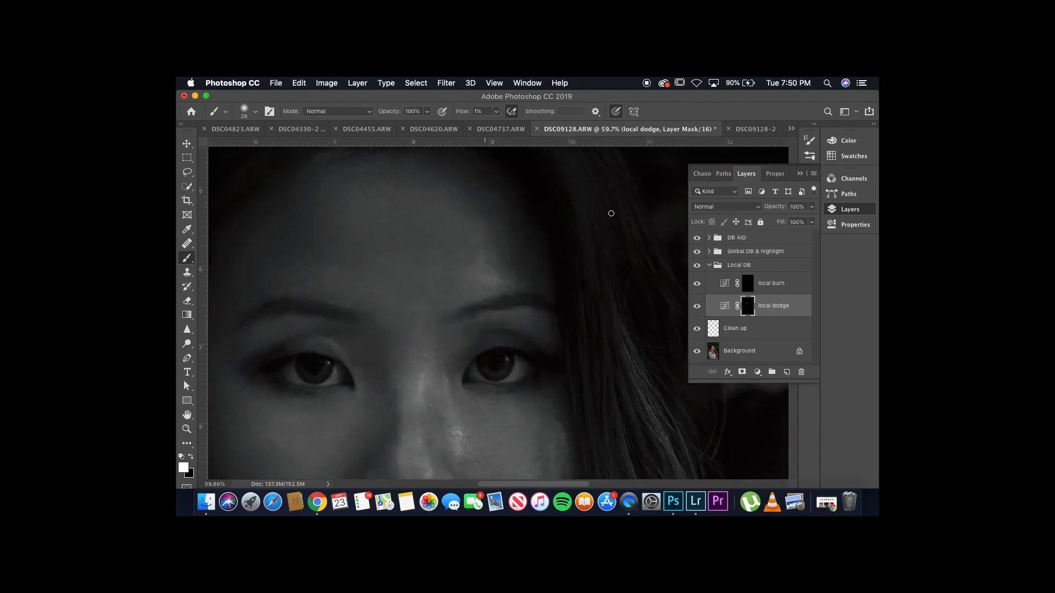
pyautogui.scroll(2, 611, 214)
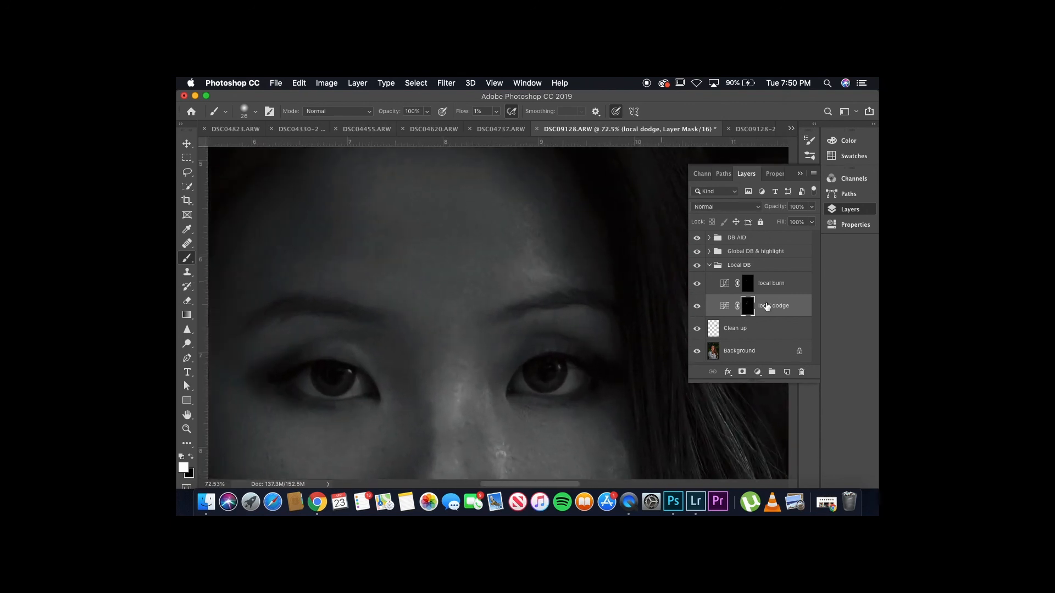
pyautogui.click(784, 288)
pyautogui.moveTo(462, 290)
pyautogui.mouseDown()
pyautogui.moveTo(457, 338)
pyautogui.moveTo(464, 354)
pyautogui.moveTo(464, 329)
pyautogui.moveTo(454, 345)
pyautogui.moveTo(440, 321)
pyautogui.moveTo(466, 300)
pyautogui.moveTo(458, 345)
pyautogui.moveTo(445, 312)
pyautogui.moveTo(422, 298)
pyautogui.moveTo(462, 330)
pyautogui.moveTo(470, 315)
pyautogui.moveTo(460, 310)
pyautogui.moveTo(448, 324)
pyautogui.moveTo(456, 330)
pyautogui.moveTo(438, 314)
pyautogui.moveTo(471, 377)
pyautogui.moveTo(425, 363)
pyautogui.moveTo(425, 349)
pyautogui.moveTo(431, 379)
pyautogui.moveTo(418, 366)
pyautogui.moveTo(416, 382)
pyautogui.moveTo(419, 350)
pyautogui.moveTo(478, 386)
pyautogui.moveTo(483, 371)
pyautogui.moveTo(459, 361)
pyautogui.moveTo(479, 380)
pyautogui.moveTo(463, 366)
pyautogui.moveTo(479, 375)
pyautogui.moveTo(487, 363)
pyautogui.moveTo(461, 358)
pyautogui.moveTo(470, 377)
pyautogui.moveTo(527, 406)
pyautogui.moveTo(468, 358)
pyautogui.moveTo(422, 278)
pyautogui.moveTo(552, 265)
pyautogui.moveTo(531, 277)
pyautogui.moveTo(580, 276)
pyautogui.moveTo(528, 243)
pyautogui.moveTo(537, 275)
pyautogui.moveTo(546, 273)
pyautogui.moveTo(588, 225)
pyautogui.mouseUp()
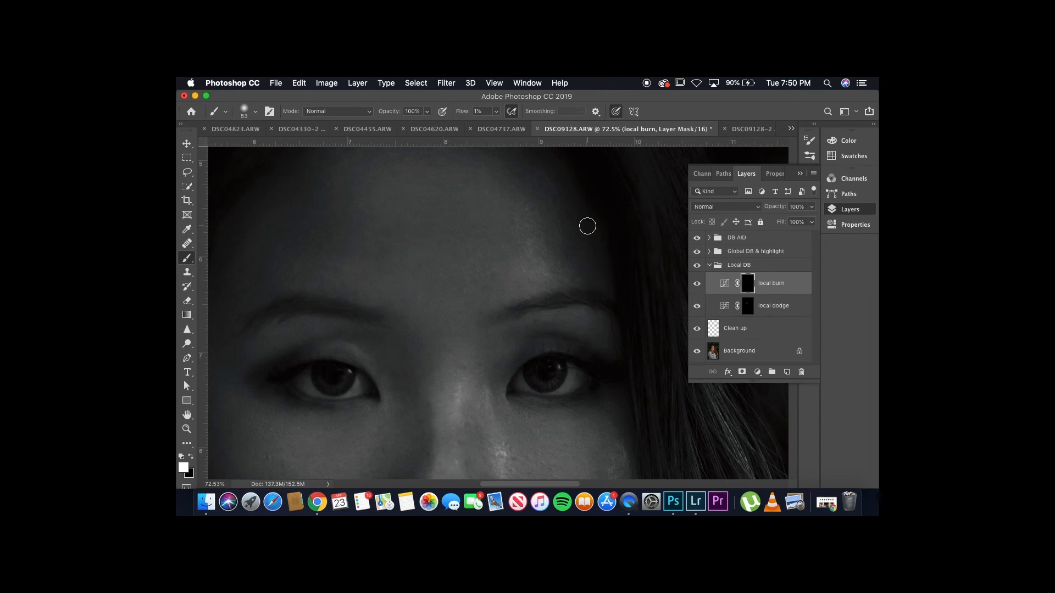
pyautogui.scroll(3, 577, 200)
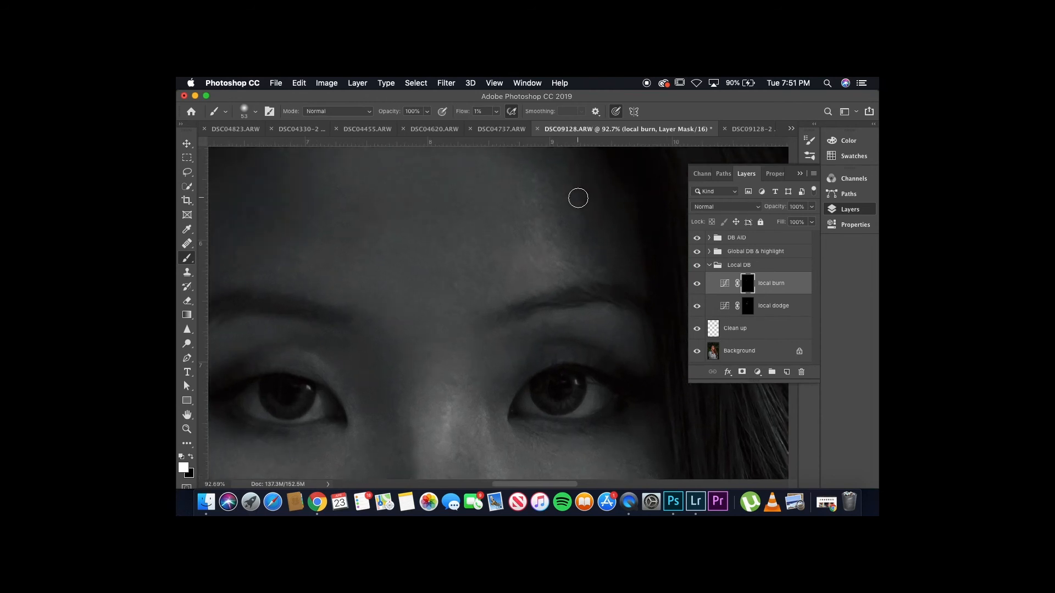
pyautogui.scroll(5, 578, 198)
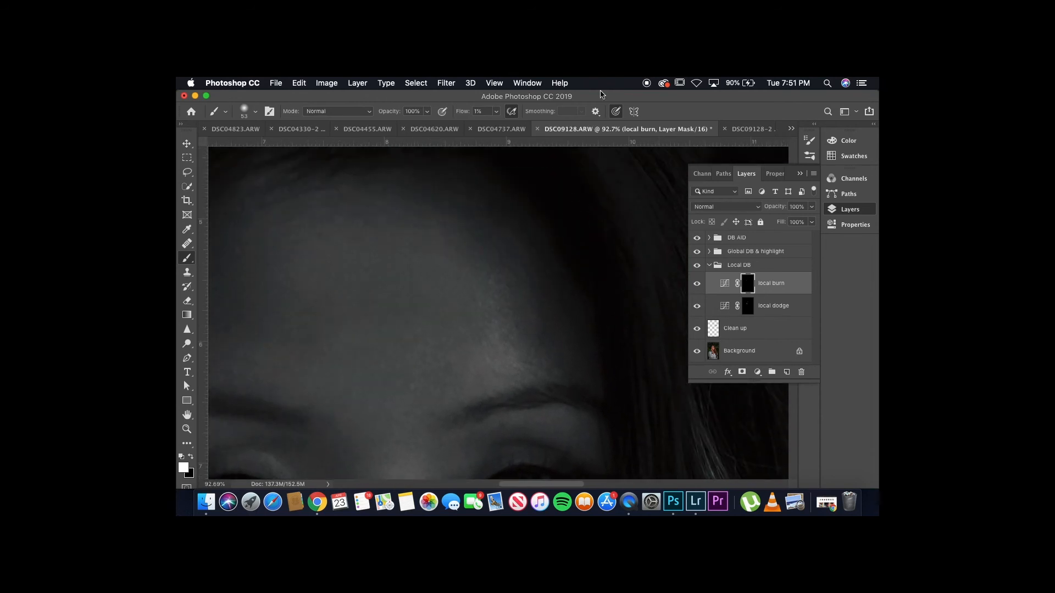
pyautogui.moveTo(483, 308); pyautogui.dragTo(491, 309)
pyautogui.click(779, 307)
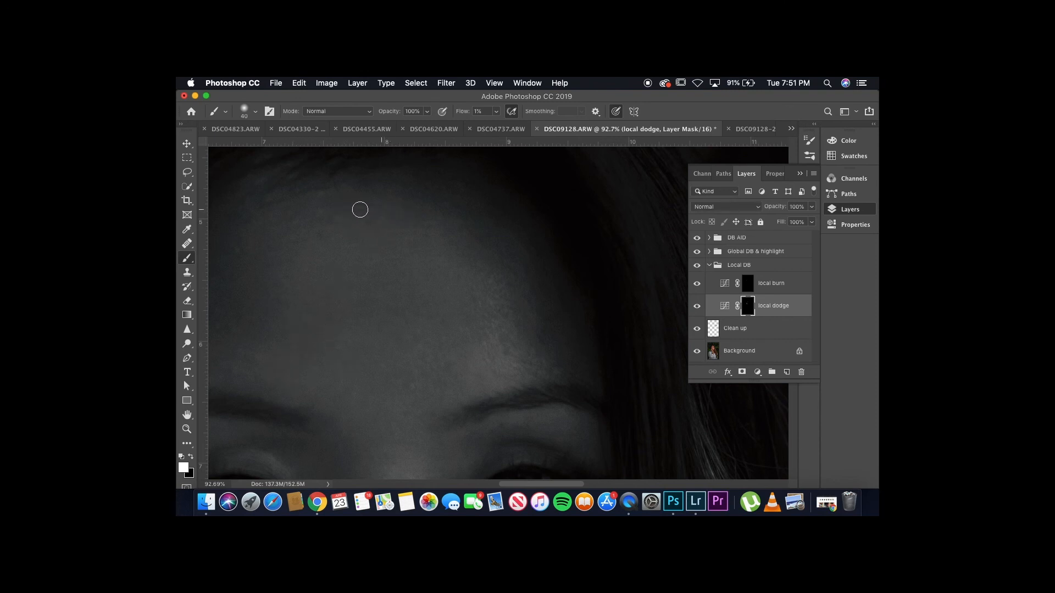
pyautogui.scroll(-6, 457, 218)
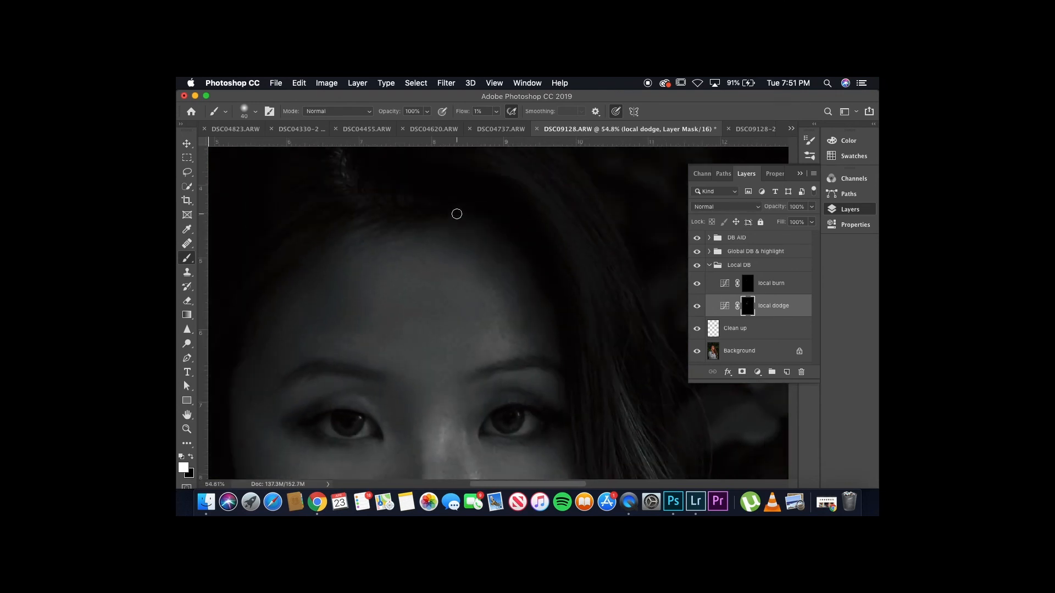
# Hide the DB AID group and compare the face in colour with and without the Local DB group.
pyautogui.scroll(-1, 456, 214)
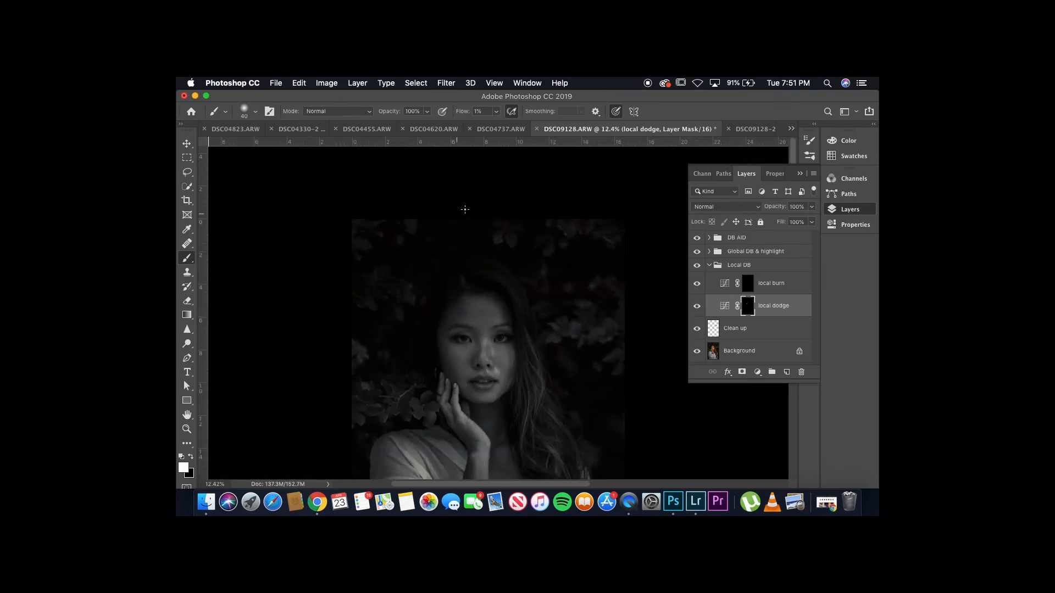
pyautogui.click(697, 239)
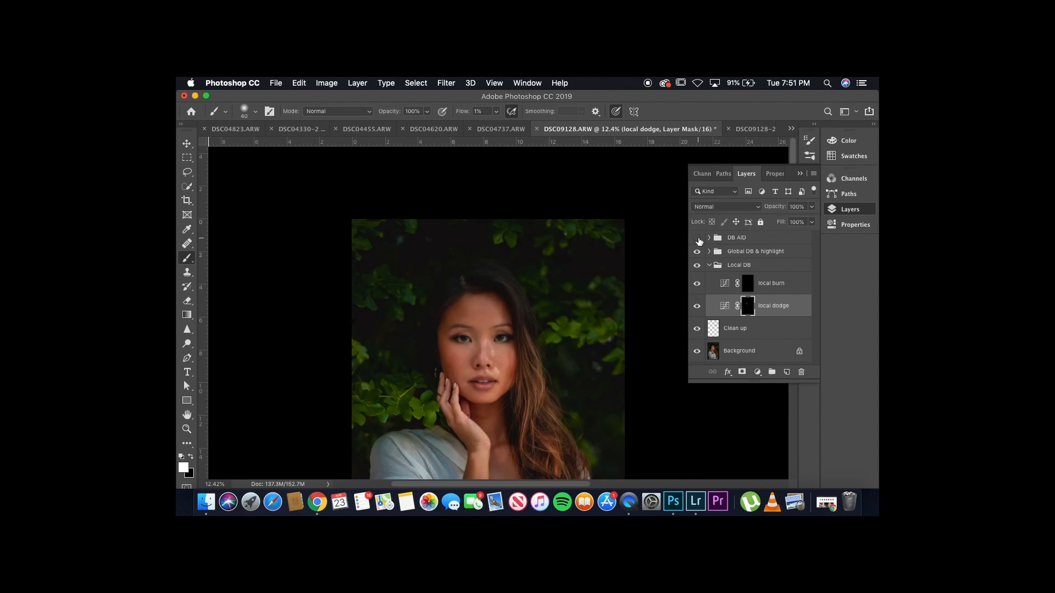
pyautogui.scroll(3, 576, 352)
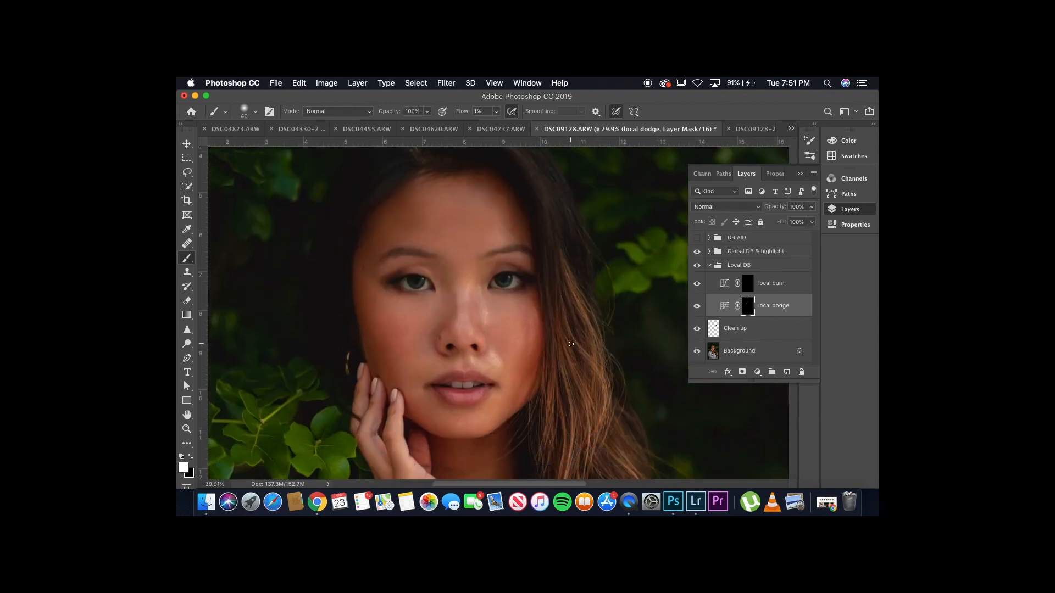
pyautogui.click(698, 266)
pyautogui.click(698, 266)
pyautogui.click(698, 266)
pyautogui.click(698, 266)
pyautogui.scroll(3, 512, 297)
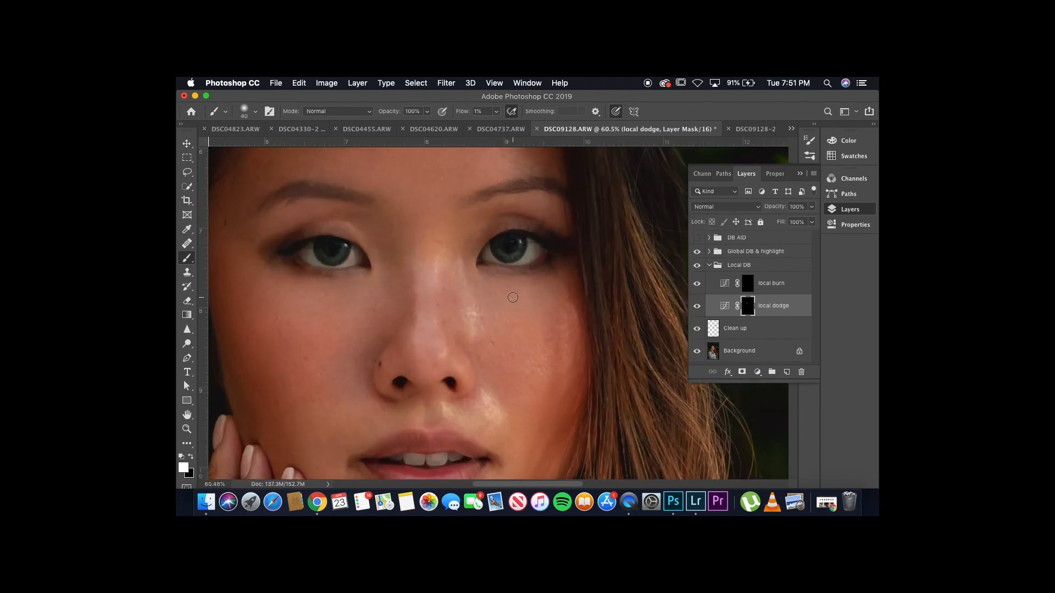
# Compare the whole portrait with and without the Local DB group and review the finished skin at near and far magnifications.
pyautogui.scroll(-6, 513, 297)
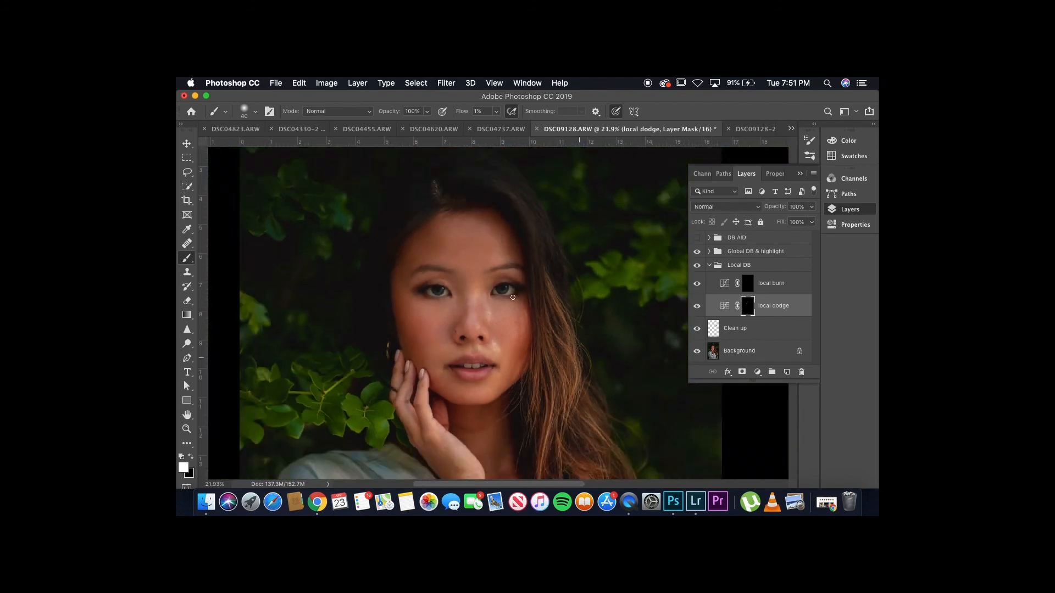
pyautogui.scroll(-1, 513, 298)
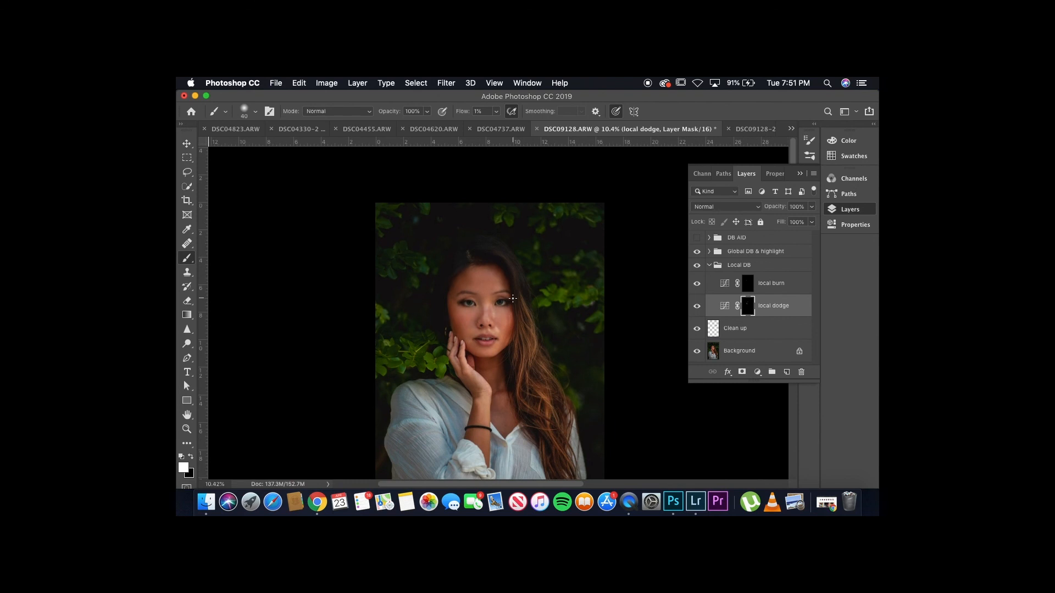
pyautogui.click(697, 271)
pyautogui.click(697, 271)
pyautogui.scroll(5, 504, 325)
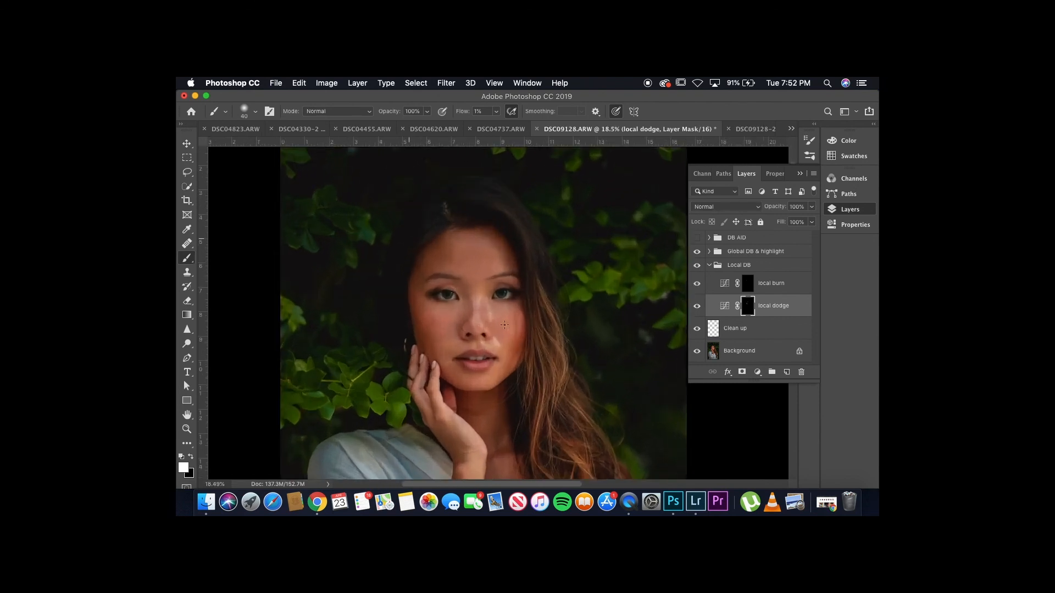
pyautogui.scroll(2, 505, 325)
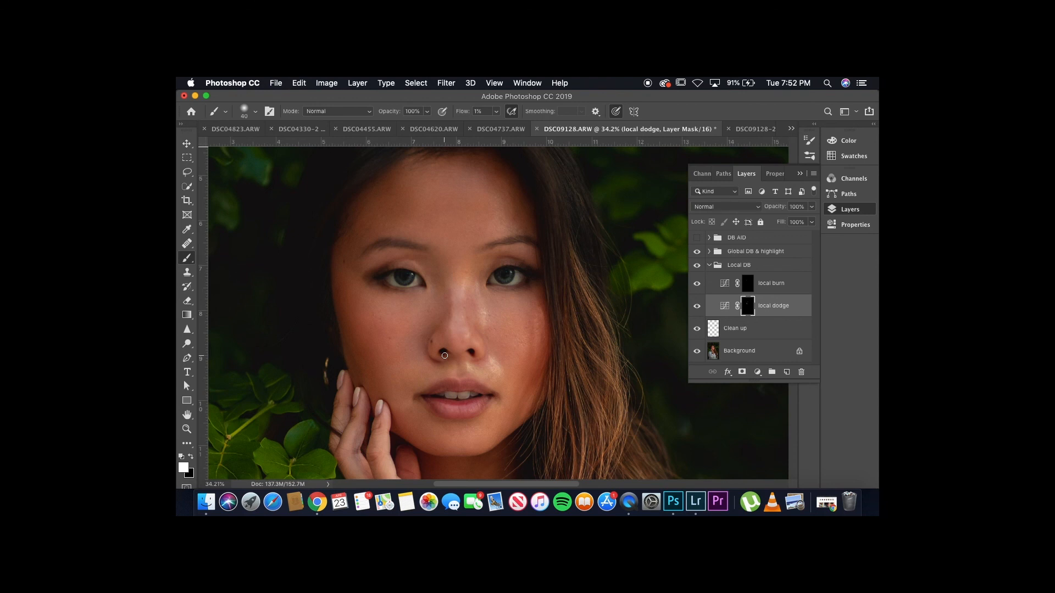
pyautogui.scroll(-10, 445, 355)
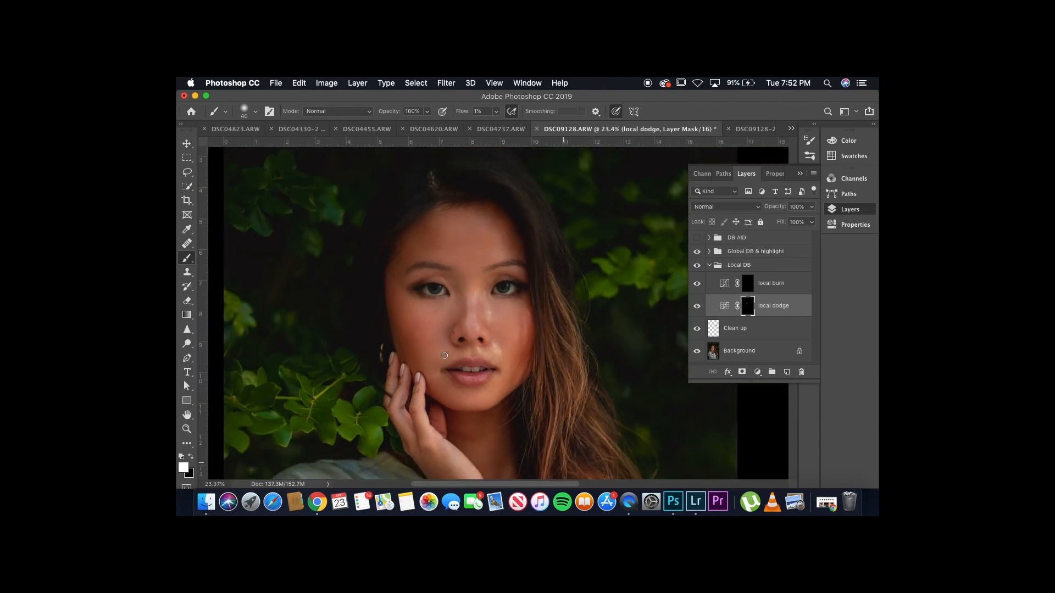
pyautogui.scroll(1, 443, 356)
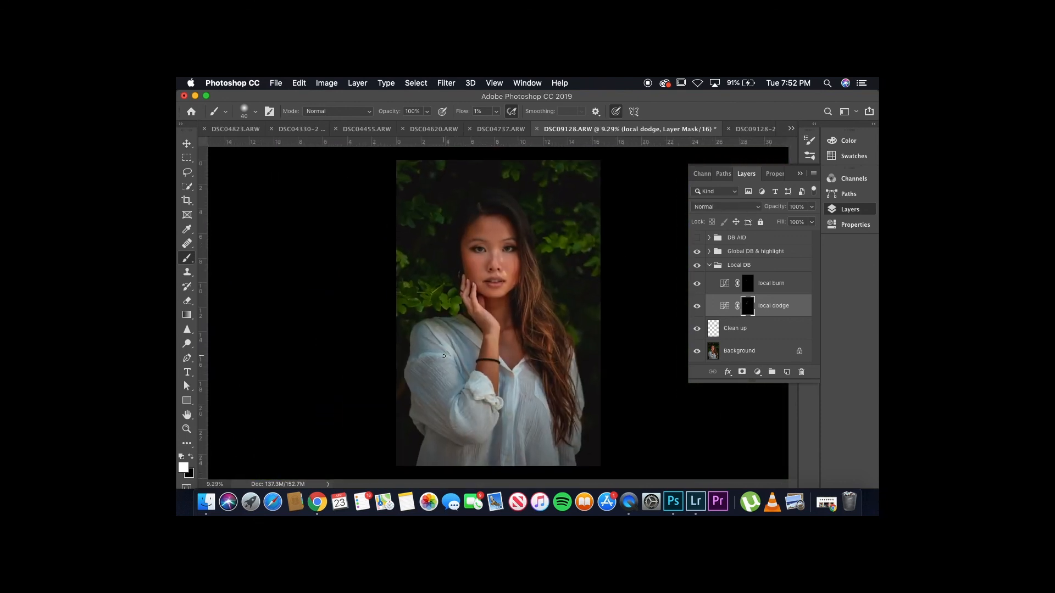